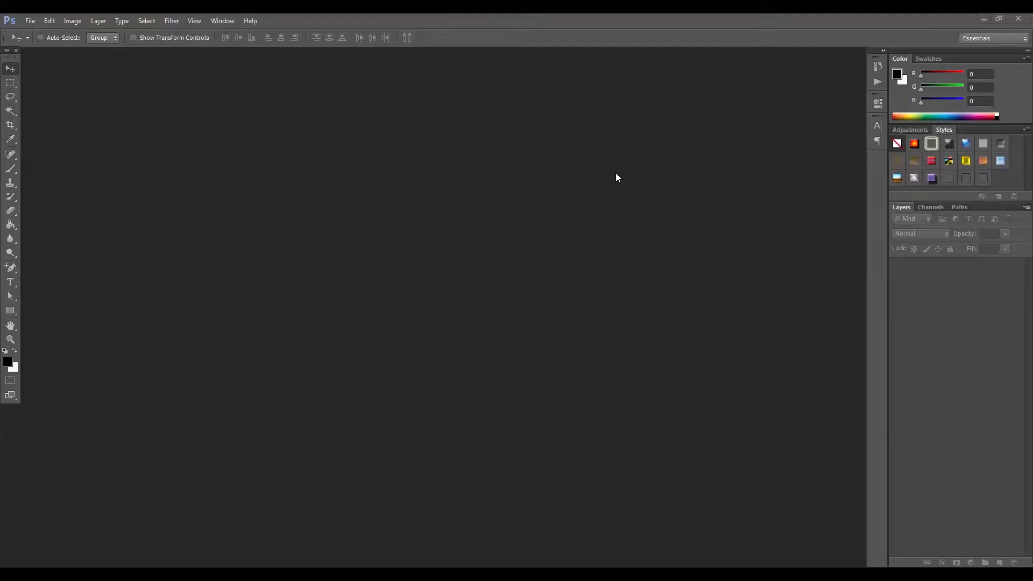
Create a 1920 × 1080 pixel RGB document named CLASS 1 with a resolution of 100 pixels/inch and a white background
{"action": "left_click", "coordinate": [37, 22]}
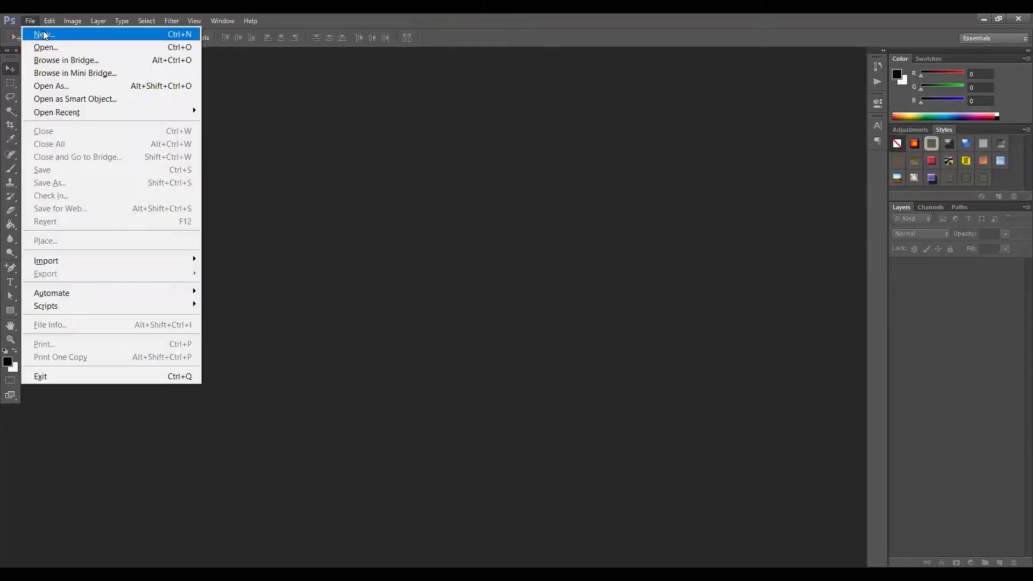
{"action": "left_click", "coordinate": [44, 35]}
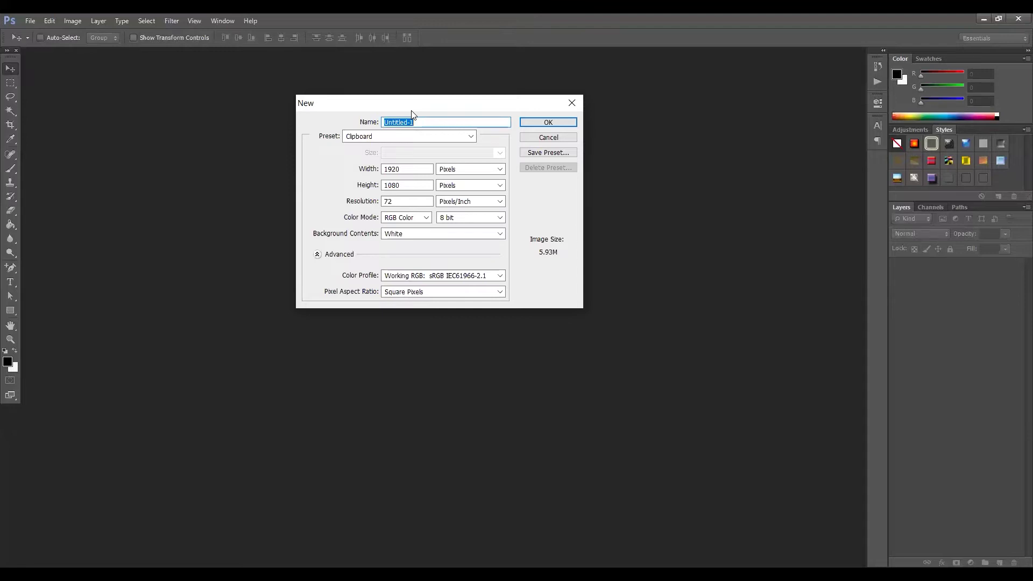
{"action": "left_click_drag", "start_coordinate": [412, 103], "coordinate": [403, 129]}
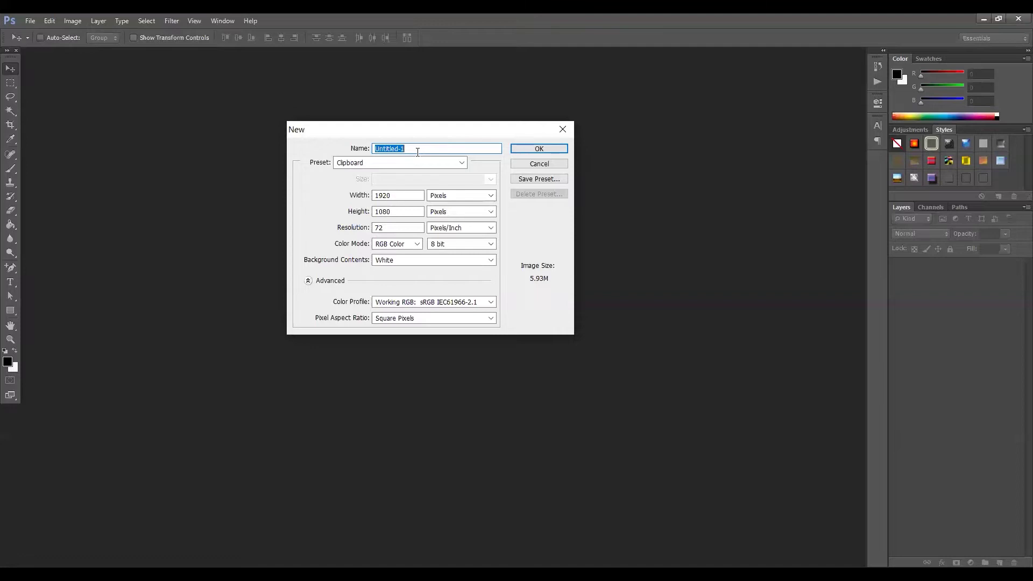
{"action": "type", "text": "CLASS 1"}
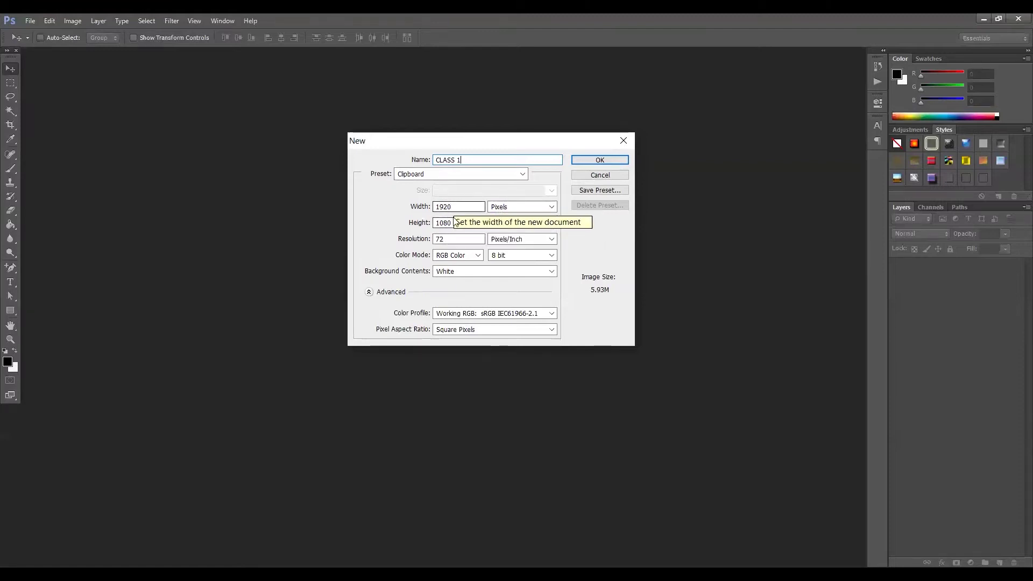
{"action": "double_click", "coordinate": [450, 238]}
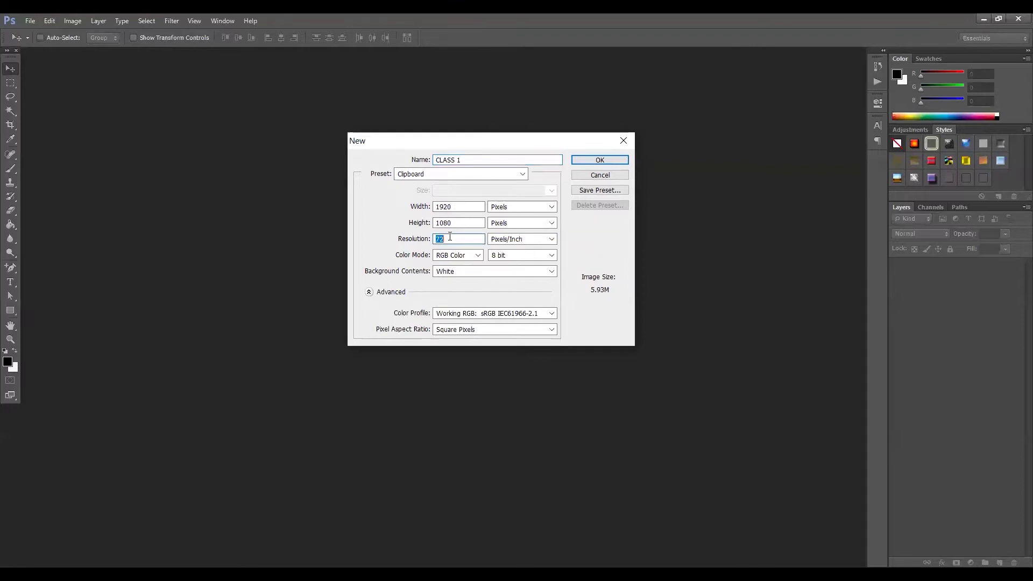
{"action": "type", "text": "100"}
{"action": "left_click_drag", "start_coordinate": [520, 146], "coordinate": [497, 149]}
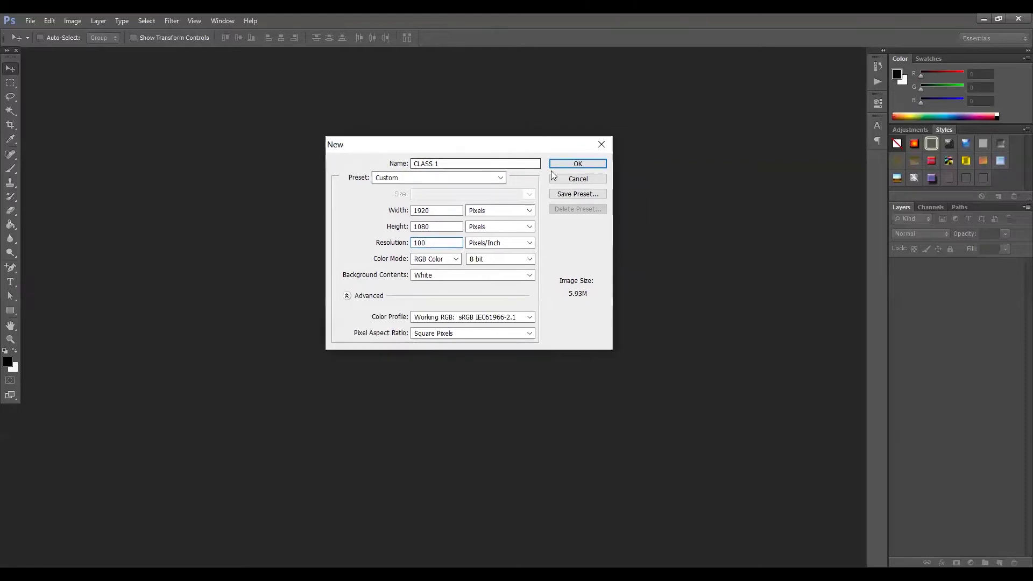
{"action": "left_click", "coordinate": [585, 164]}
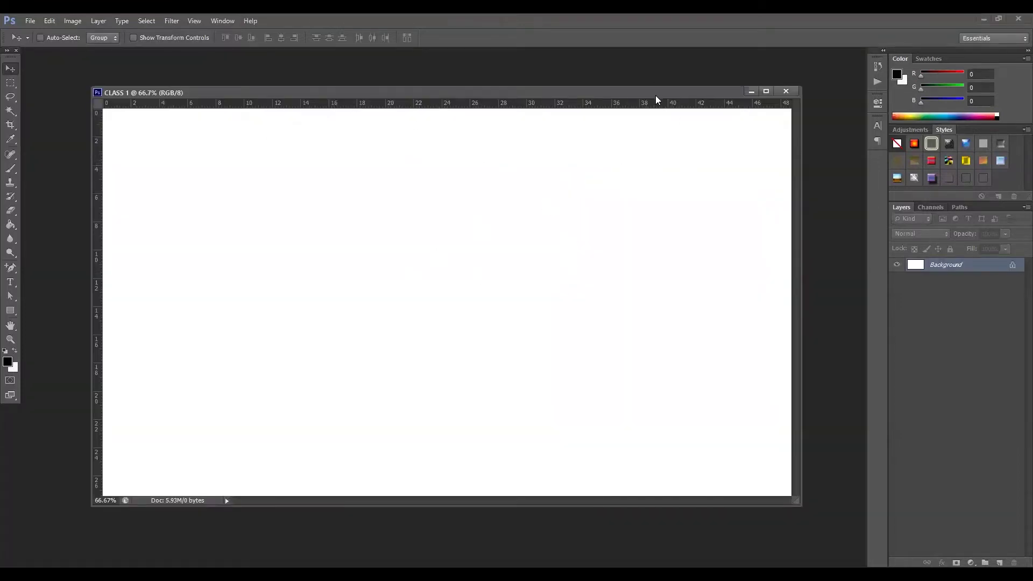
{"action": "mouse_move", "coordinate": [613, 99]}
{"action": "left_mouse_down"}
{"action": "mouse_move", "coordinate": [613, 108]}
{"action": "mouse_move", "coordinate": [632, 92]}
{"action": "left_mouse_up"}
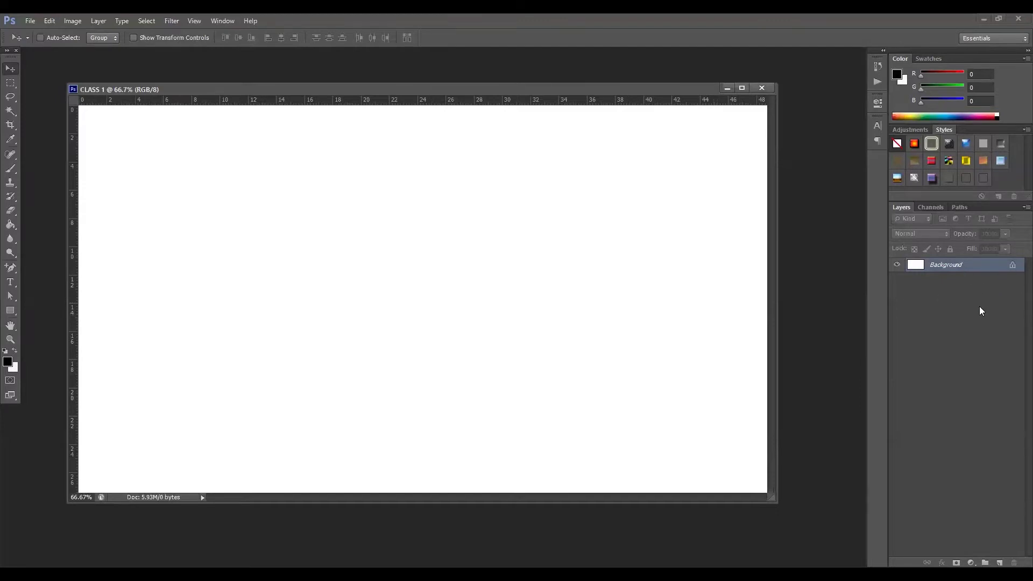
Convert the locked Background into a regular layer named BACKGROUND with a green colour label
{"action": "double_click", "coordinate": [1017, 273]}
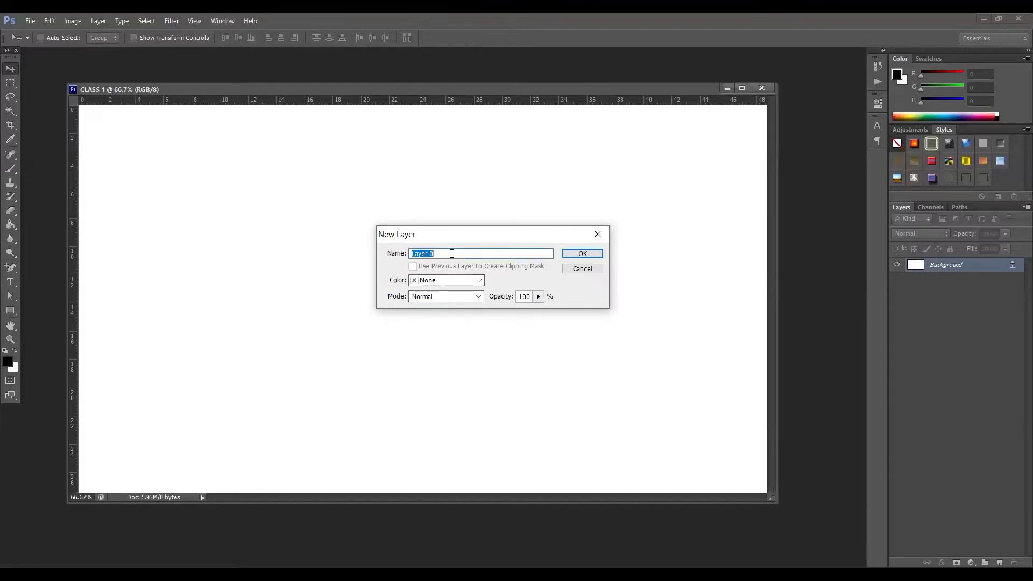
{"action": "type", "text": "BACKGROUND"}
{"action": "left_click_drag", "start_coordinate": [422, 238], "coordinate": [437, 242]}
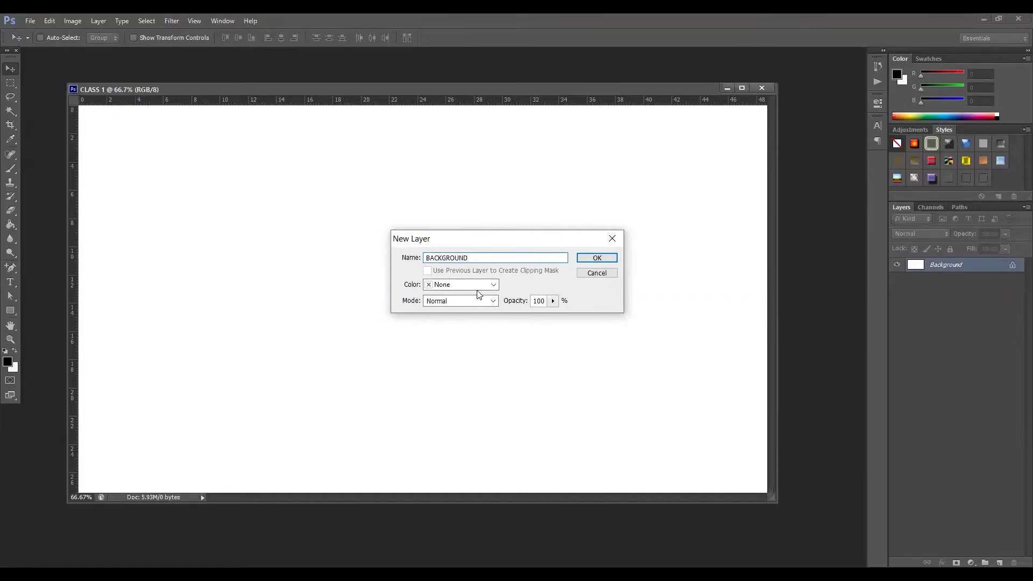
{"action": "left_click", "coordinate": [447, 287]}
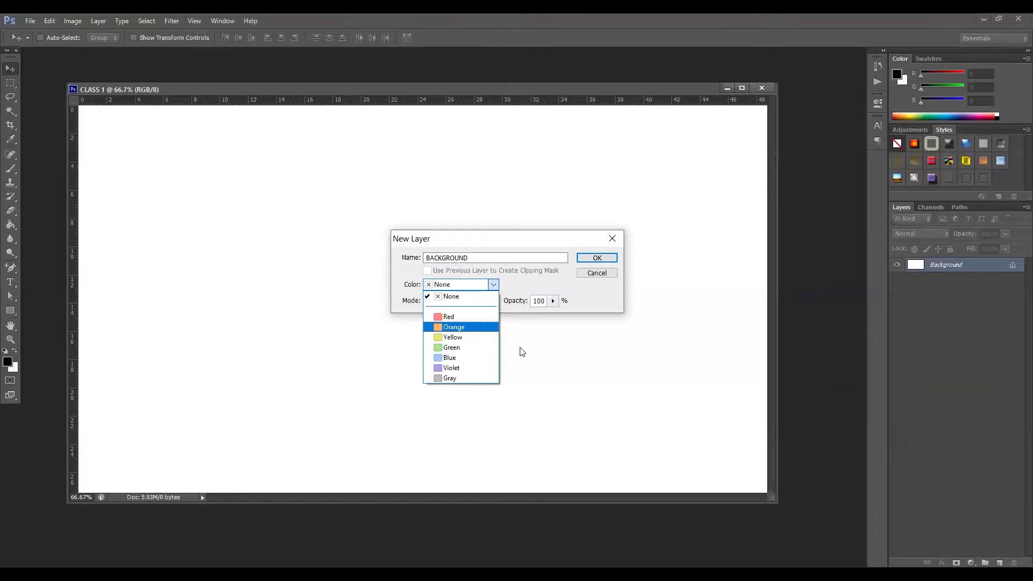
{"action": "left_click", "coordinate": [466, 354]}
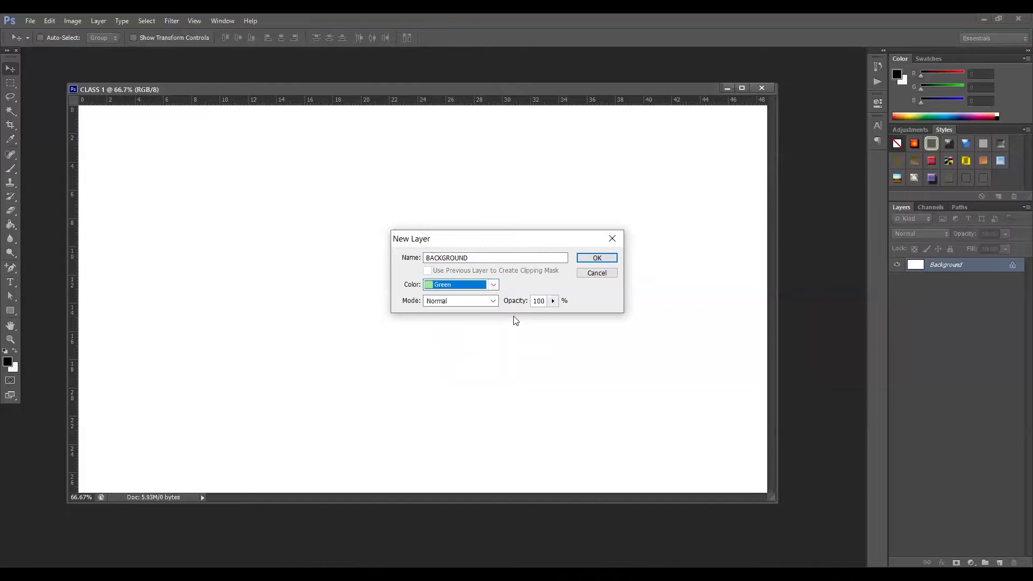
{"action": "left_click", "coordinate": [586, 260]}
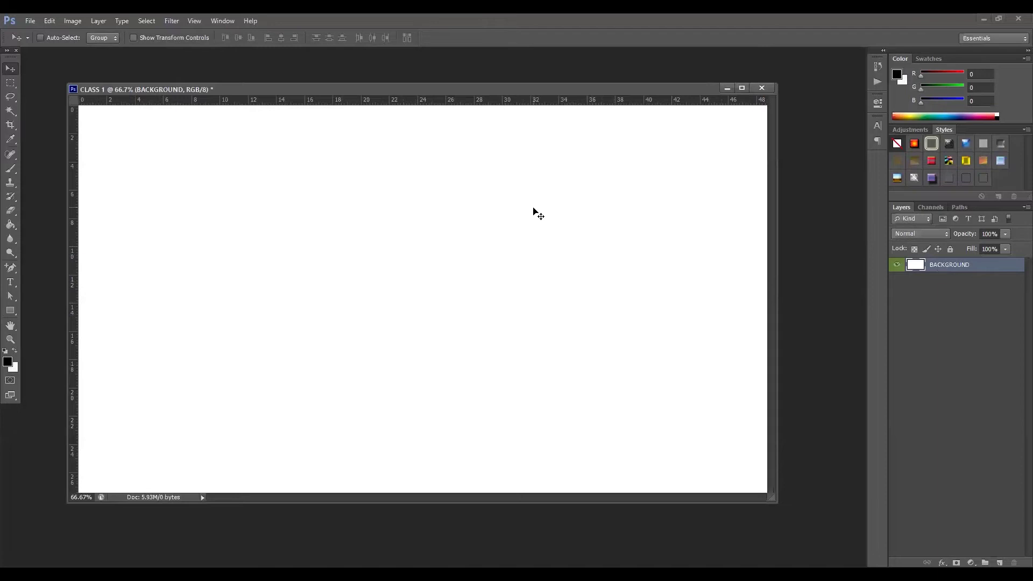
Try moving the BACKGROUND layer down and to the left on the canvas, undoing the moves
{"action": "left_click_drag", "start_coordinate": [574, 189], "coordinate": [560, 234]}
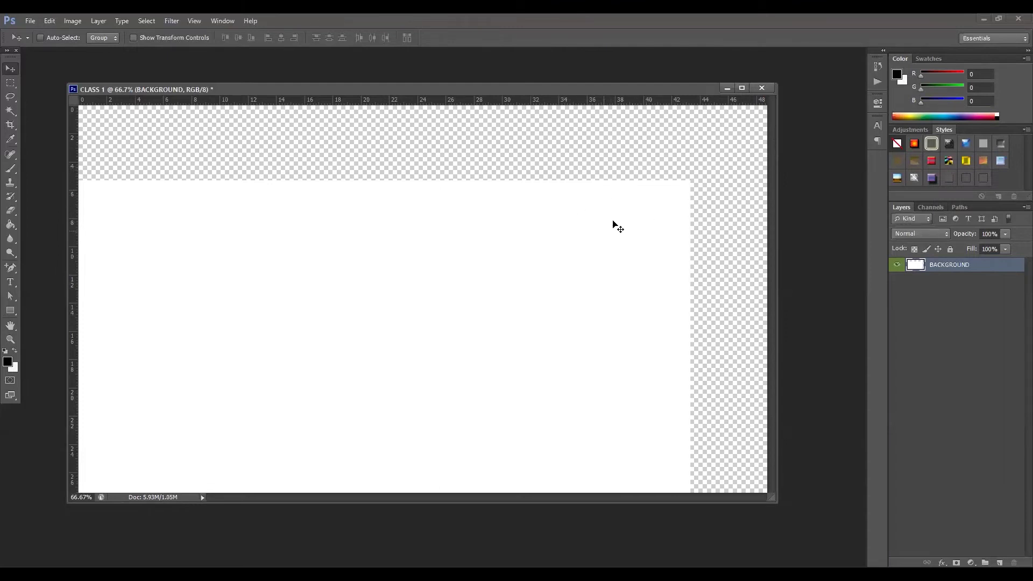
{"action": "left_click_drag", "start_coordinate": [646, 217], "coordinate": [572, 316]}
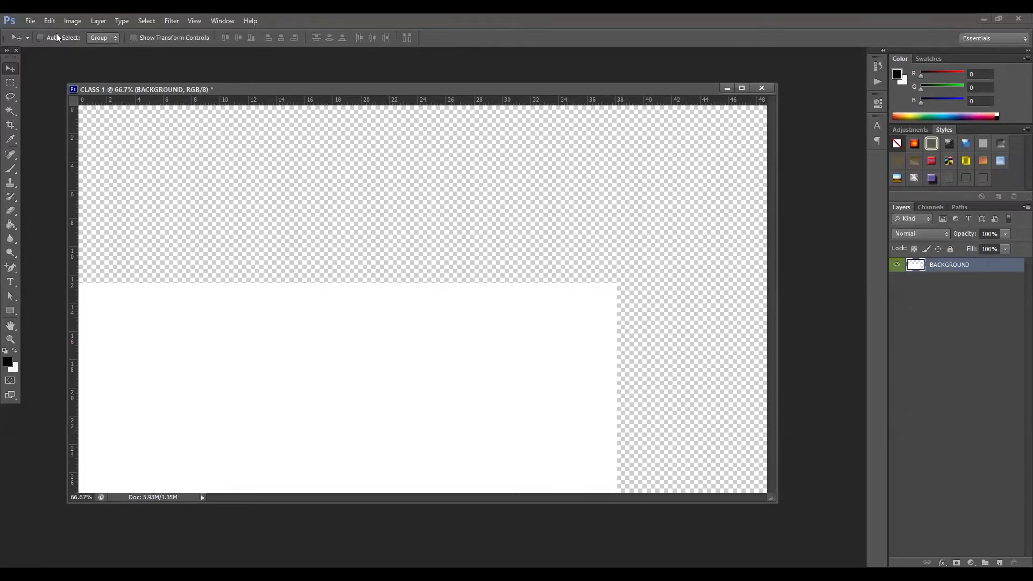
{"action": "left_click", "coordinate": [50, 21]}
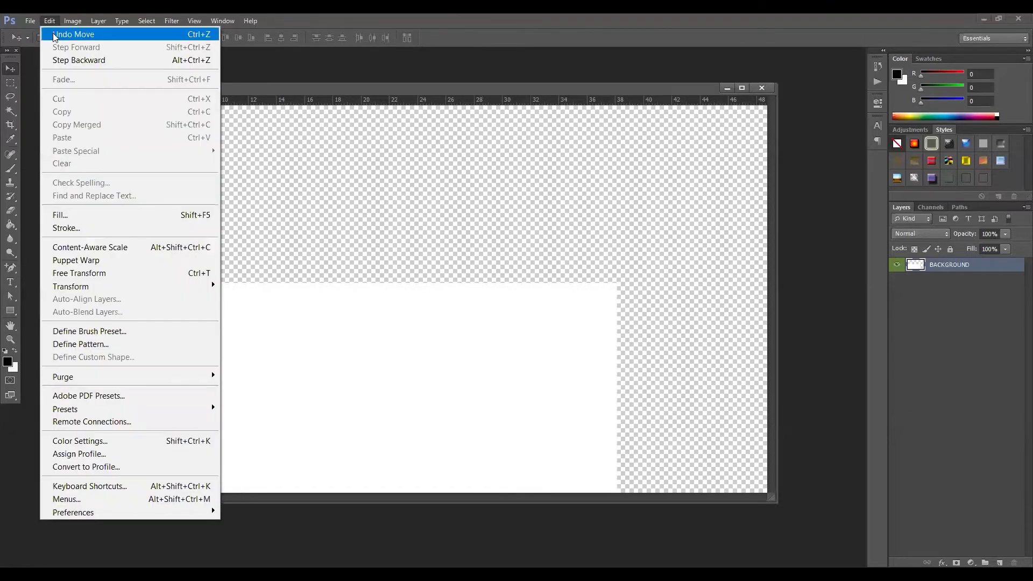
{"action": "left_click", "coordinate": [64, 34]}
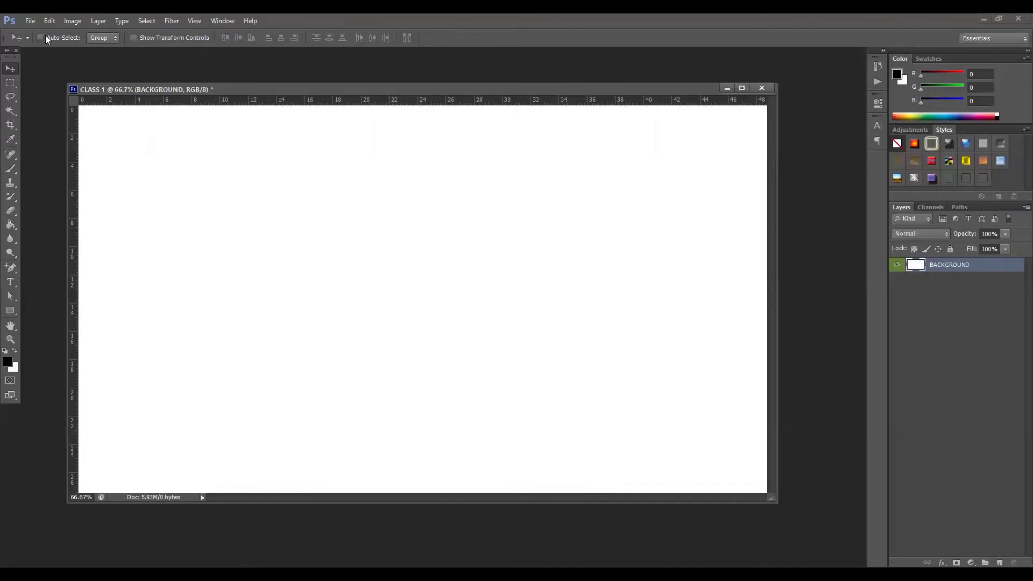
{"action": "left_click_drag", "start_coordinate": [278, 167], "coordinate": [170, 343]}
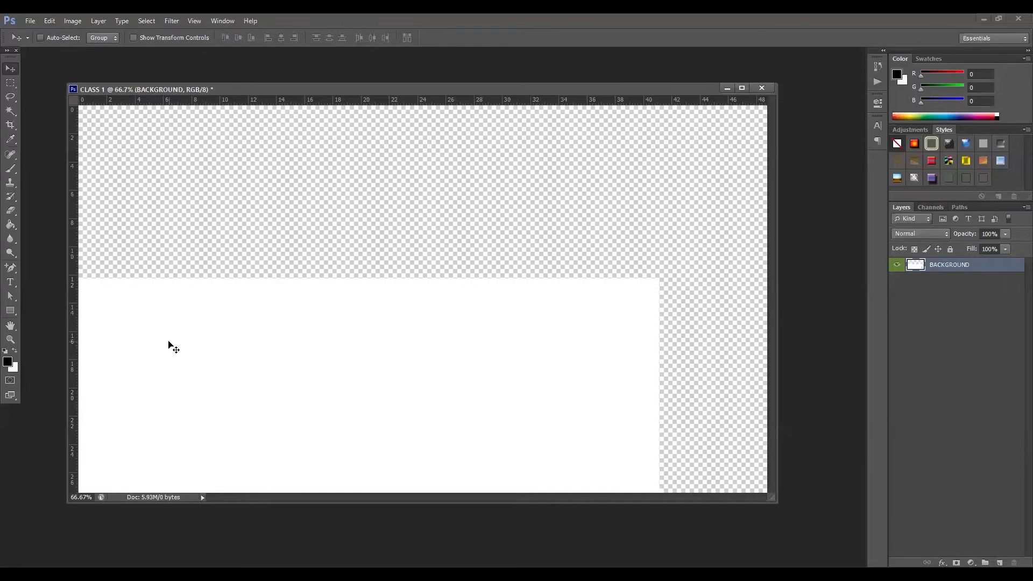
{"action": "key", "text": "ctrl+z"}
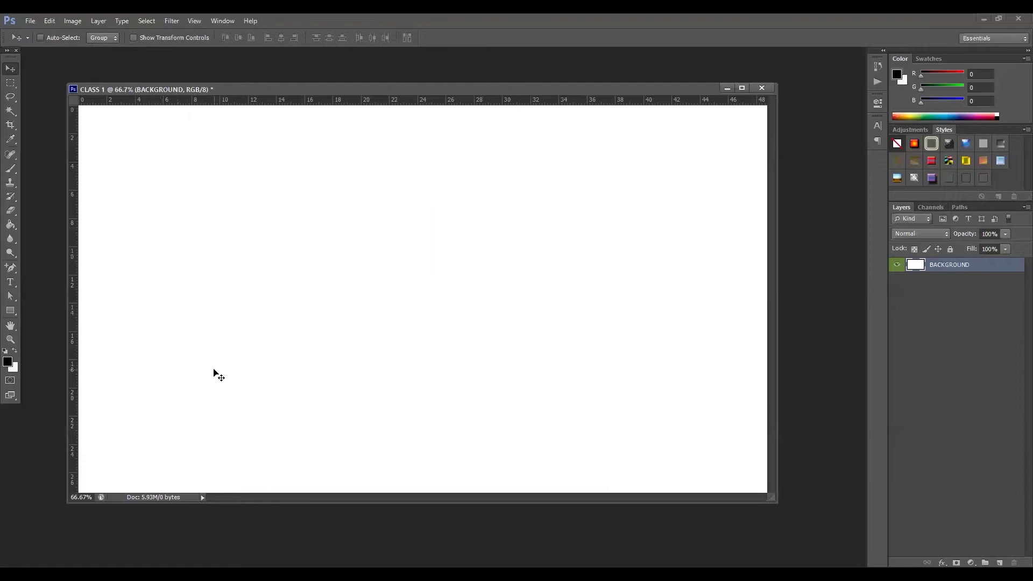
{"action": "left_click", "coordinate": [44, 23]}
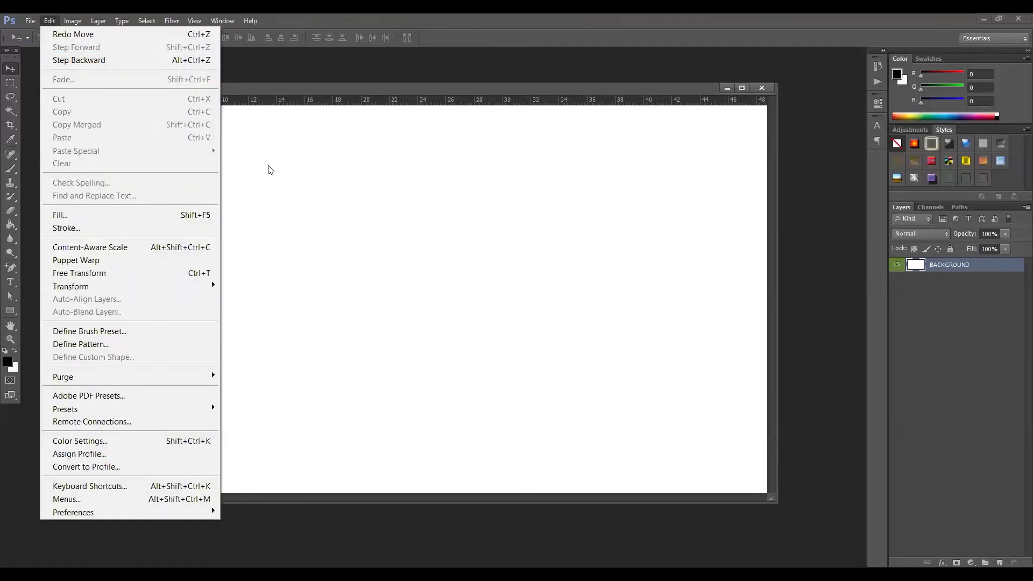
{"action": "left_click", "coordinate": [311, 228]}
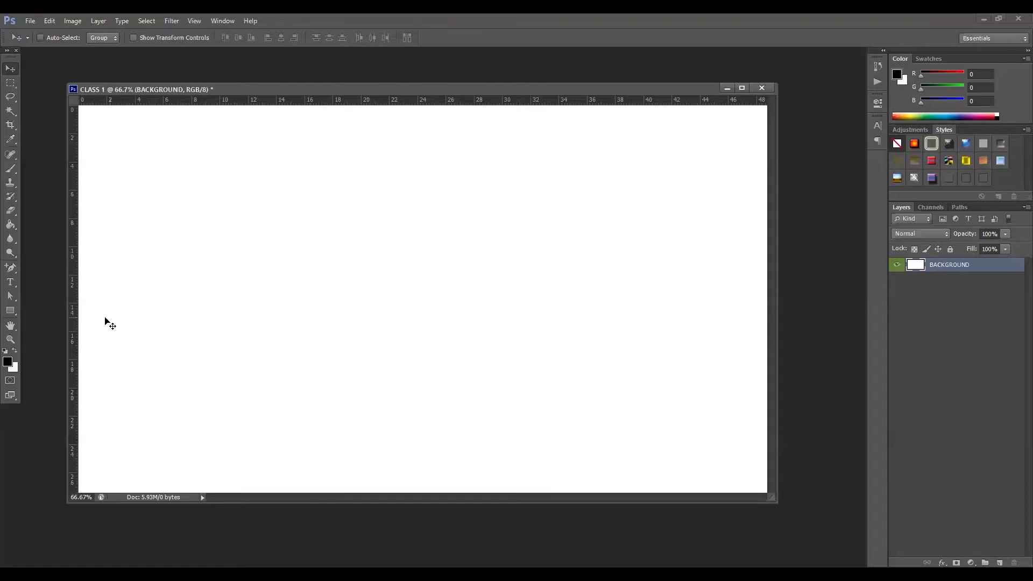
Draw a rectangle shape about 792 × 436 px left of the canvas centre with the Rectangle Tool
{"action": "left_click", "coordinate": [10, 339]}
{"action": "left_click", "coordinate": [20, 326]}
{"action": "left_click", "coordinate": [11, 312]}
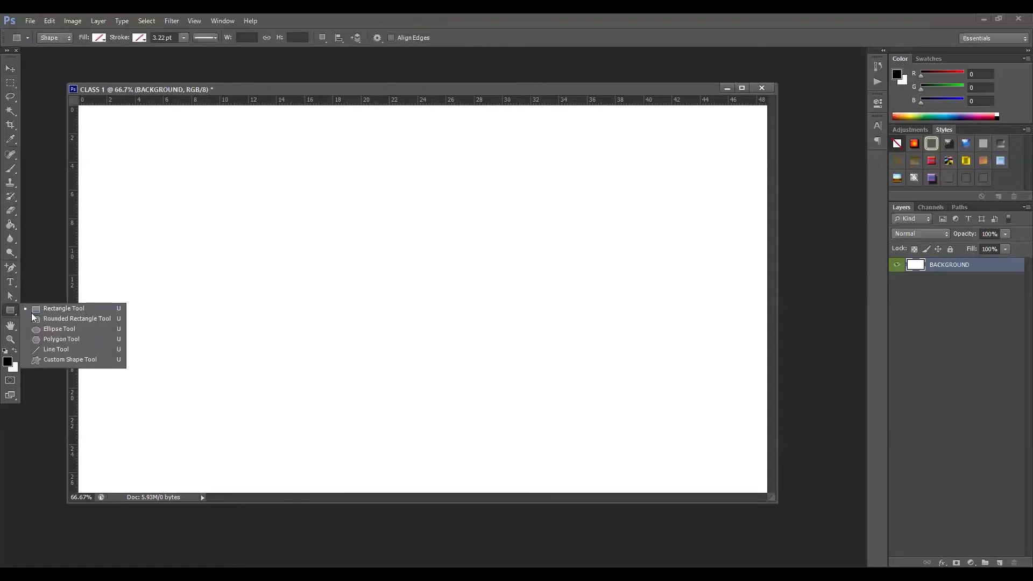
{"action": "left_click", "coordinate": [68, 310]}
{"action": "mouse_move", "coordinate": [205, 234]}
{"action": "left_mouse_down"}
{"action": "mouse_move", "coordinate": [440, 385]}
{"action": "mouse_move", "coordinate": [488, 390]}
{"action": "left_mouse_up"}
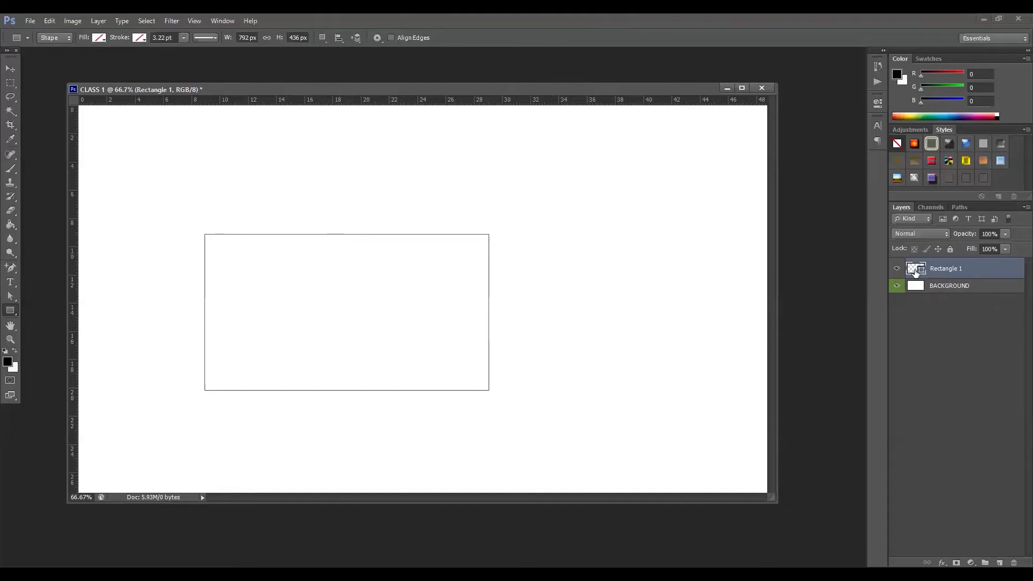
Select the rectangle's shape layer and fill it with a pinkish-red swatch
{"action": "left_click", "coordinate": [943, 291]}
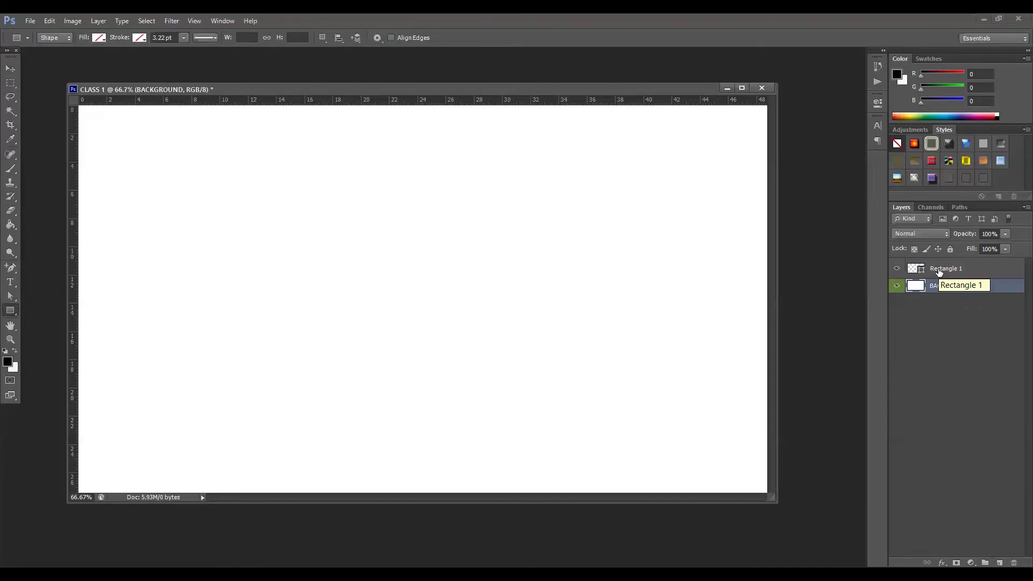
{"action": "left_click", "coordinate": [939, 271]}
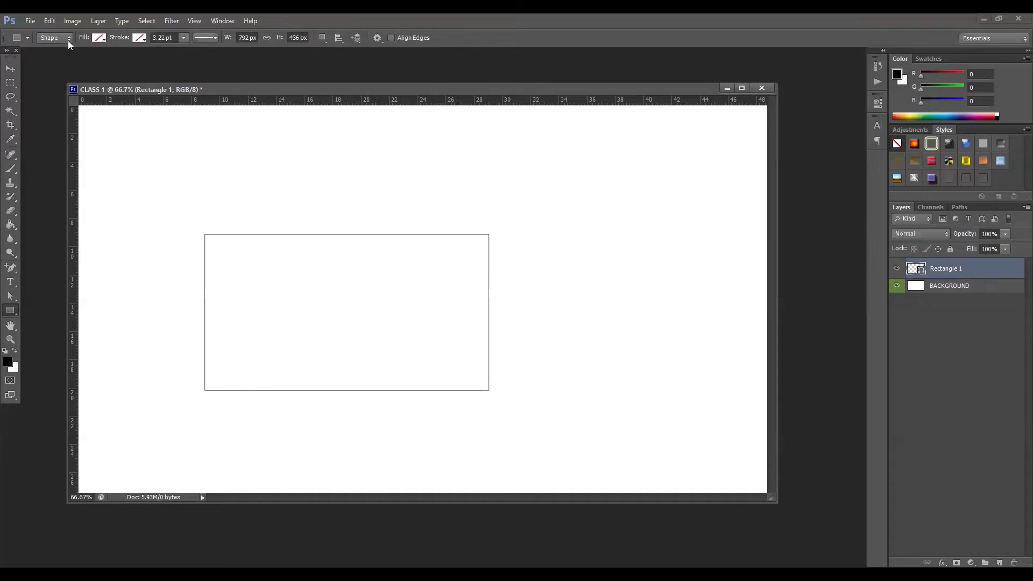
{"action": "left_click", "coordinate": [102, 40]}
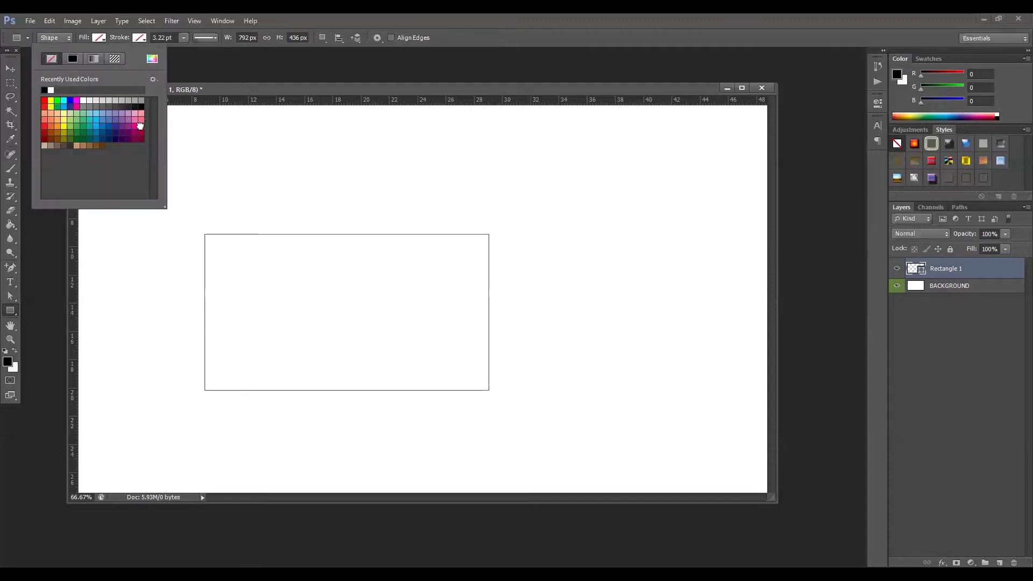
{"action": "left_click", "coordinate": [139, 125]}
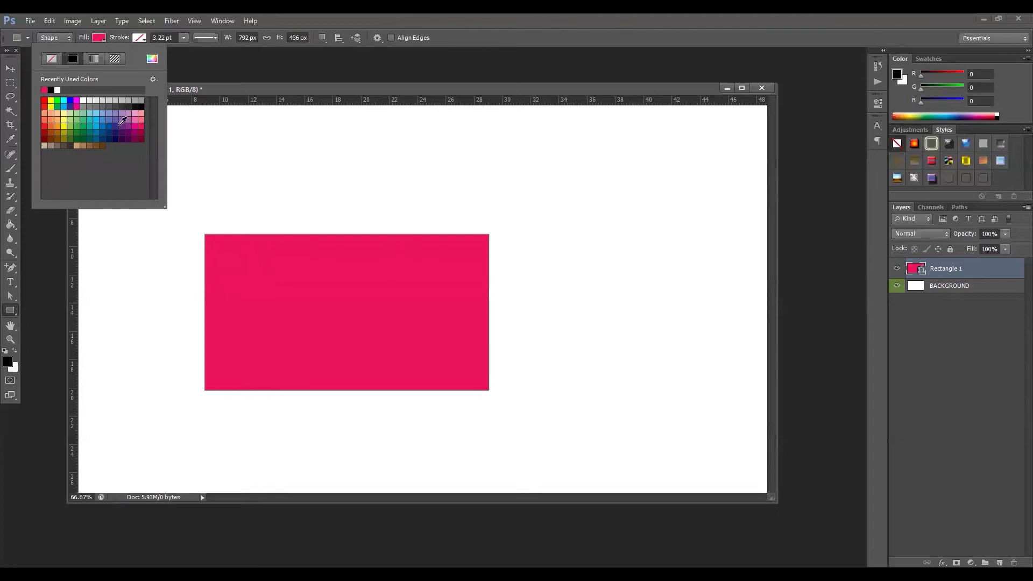
{"action": "left_click", "coordinate": [235, 93]}
Move the pinkish-red rectangle to about the middle of the canvas with the Move tool
{"action": "left_click", "coordinate": [10, 69]}
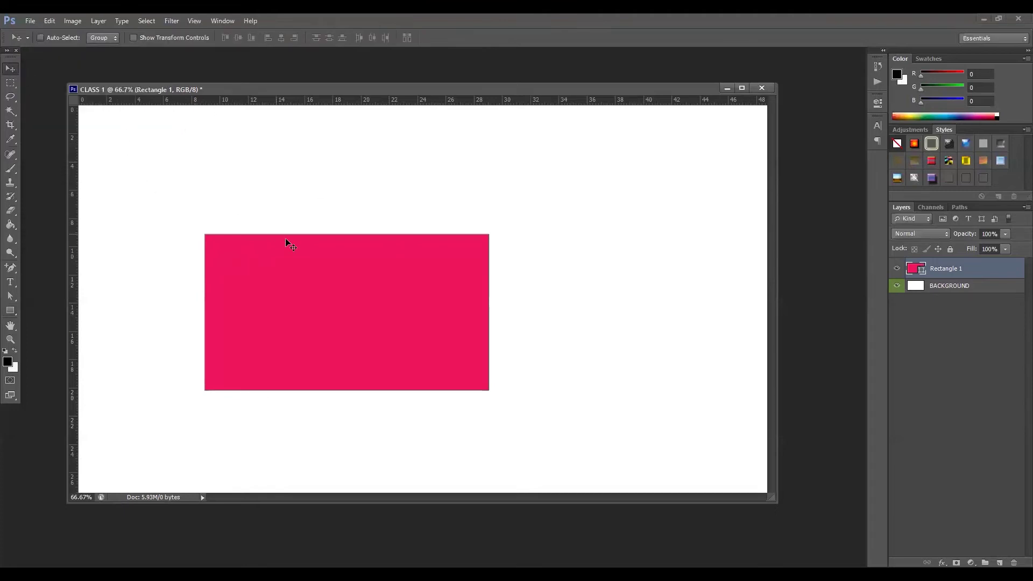
{"action": "left_click_drag", "start_coordinate": [307, 275], "coordinate": [383, 264]}
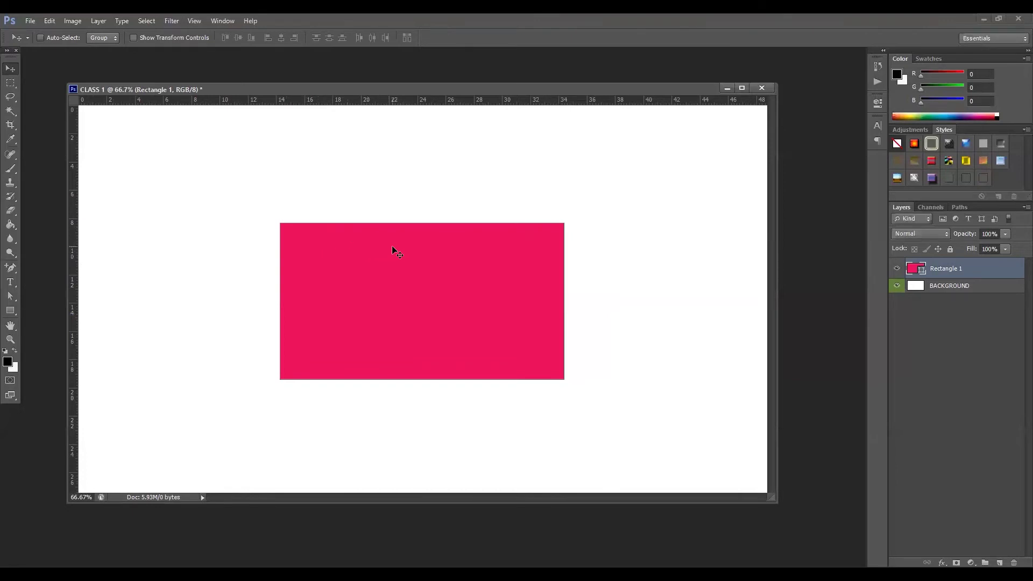
{"action": "left_click_drag", "start_coordinate": [384, 270], "coordinate": [408, 284]}
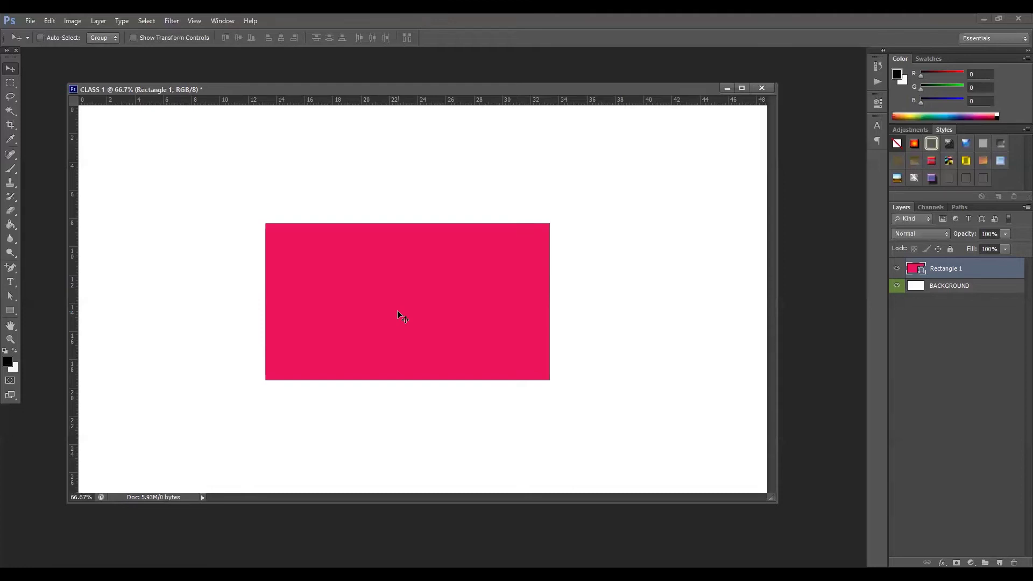
Rotate the rectangle about 34.5° clockwise with Free Transform and undo the rotation
{"action": "key", "text": "ctrl+t"}
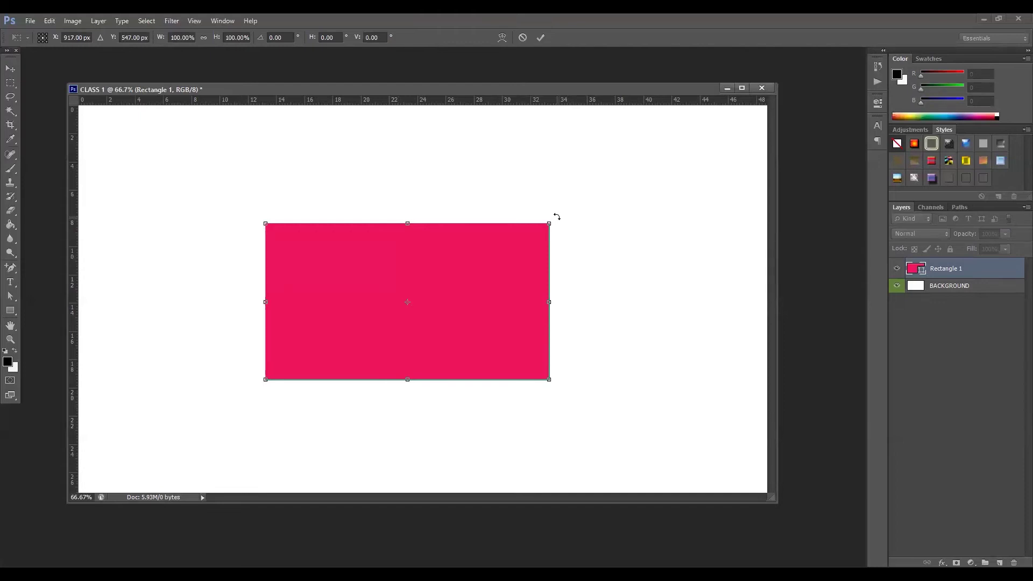
{"action": "left_click_drag", "start_coordinate": [558, 224], "coordinate": [577, 209]}
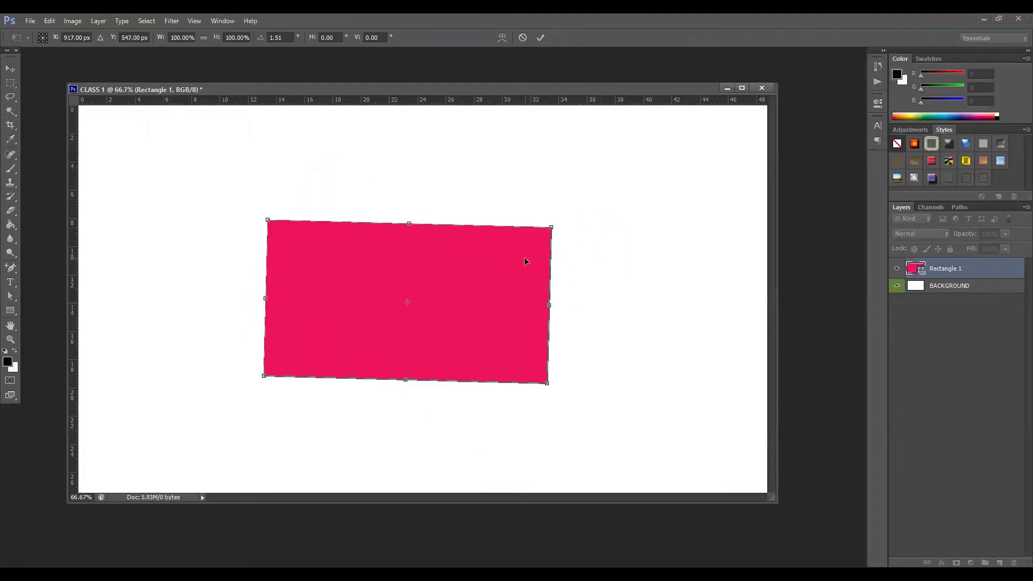
{"action": "key", "text": "ctrl+z"}
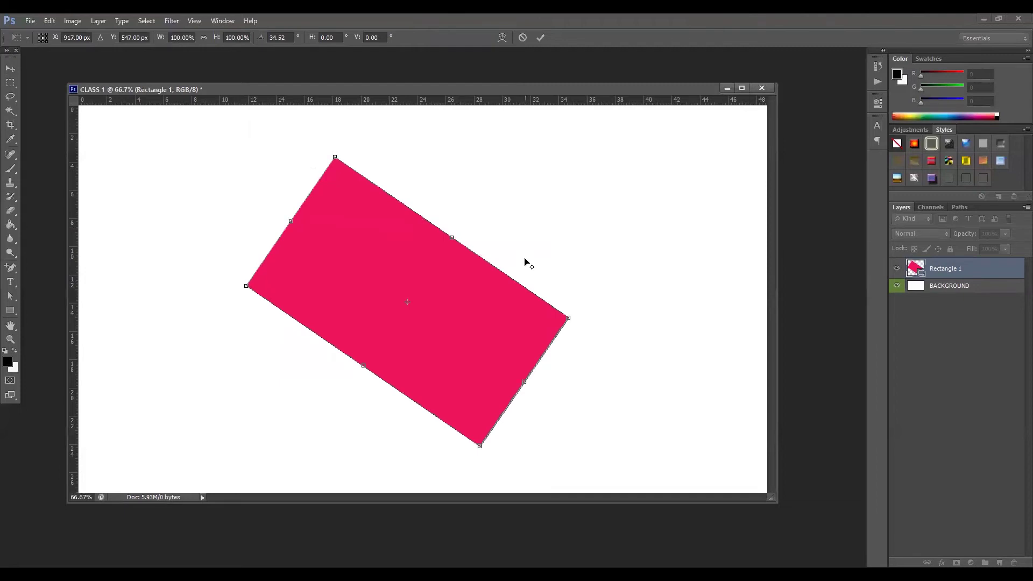
{"action": "key", "text": "Return"}
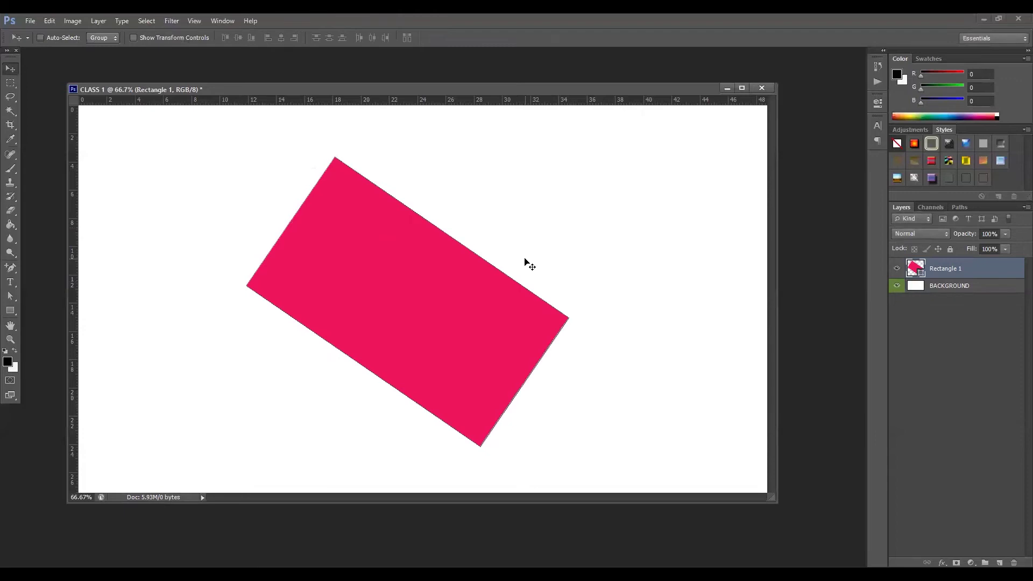
{"action": "key", "text": "ctrl+z"}
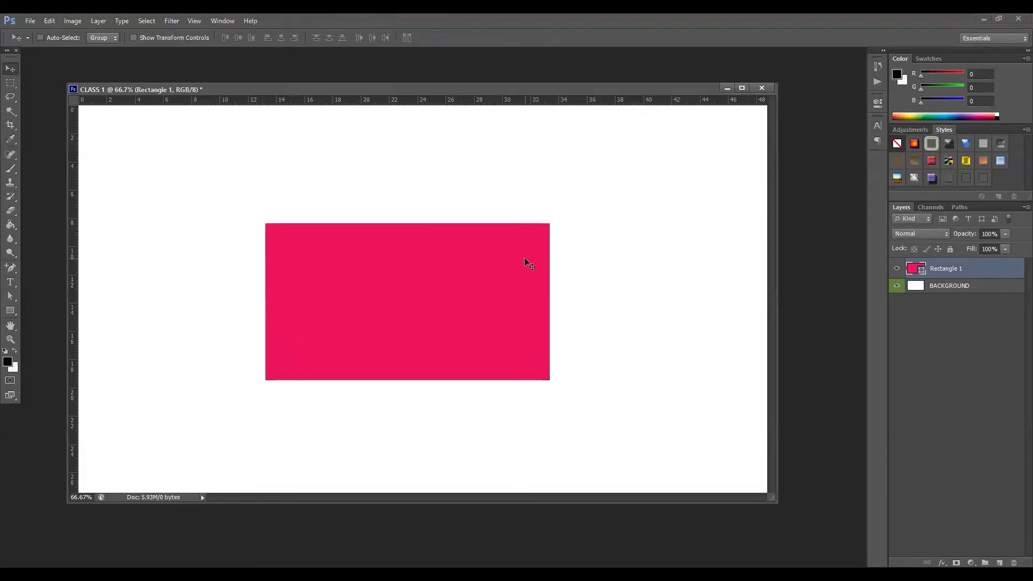
Undo the pinkish-red rectangle's move to the middle of the canvas
{"action": "key", "text": "ctrl+alt+z"}
{"action": "key", "text": "u"}
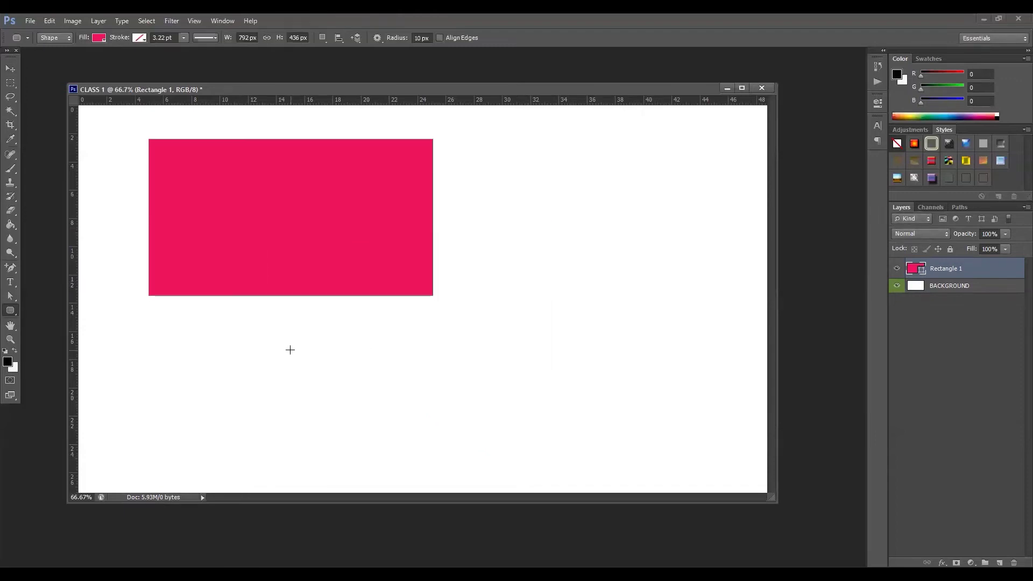
Add the text "calss example" in red at 60 pt below the rectangle with the Horizontal Type Tool
{"action": "left_click", "coordinate": [10, 283]}
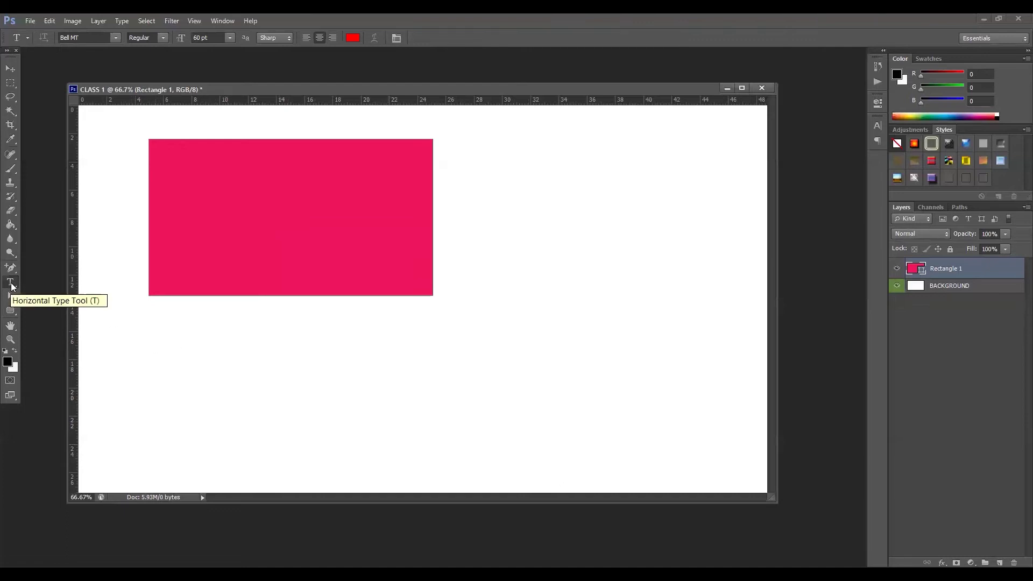
{"action": "left_click", "coordinate": [235, 382]}
{"action": "type", "text": "ؤمشسس"}
{"action": "key", "text": "BackSpace"}
{"action": "key", "text": "BackSpace"}
{"action": "key", "text": "BackSpace"}
{"action": "key", "text": "BackSpace"}
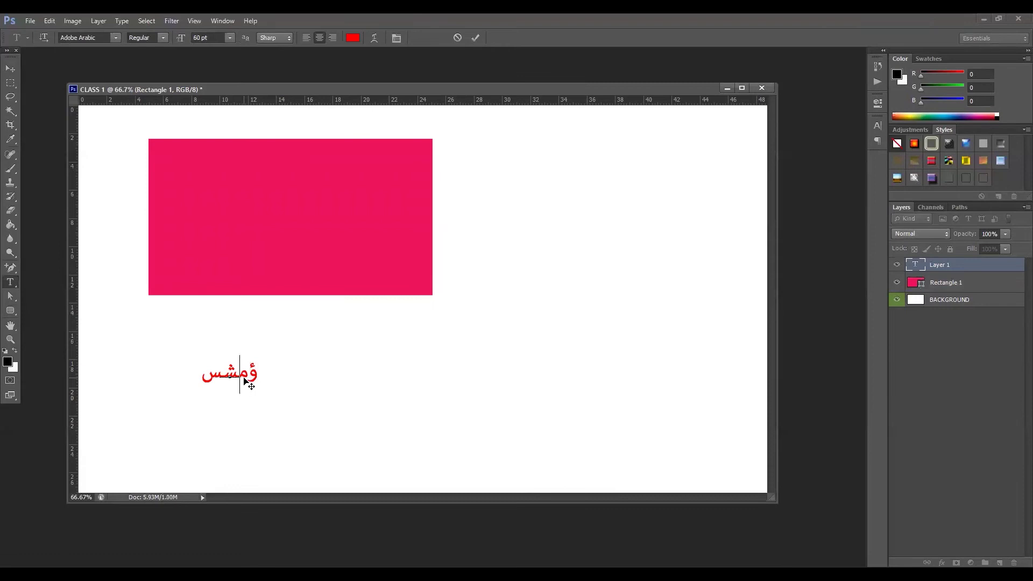
{"action": "key", "text": "BackSpace"}
{"action": "type", "text": "calss example"}
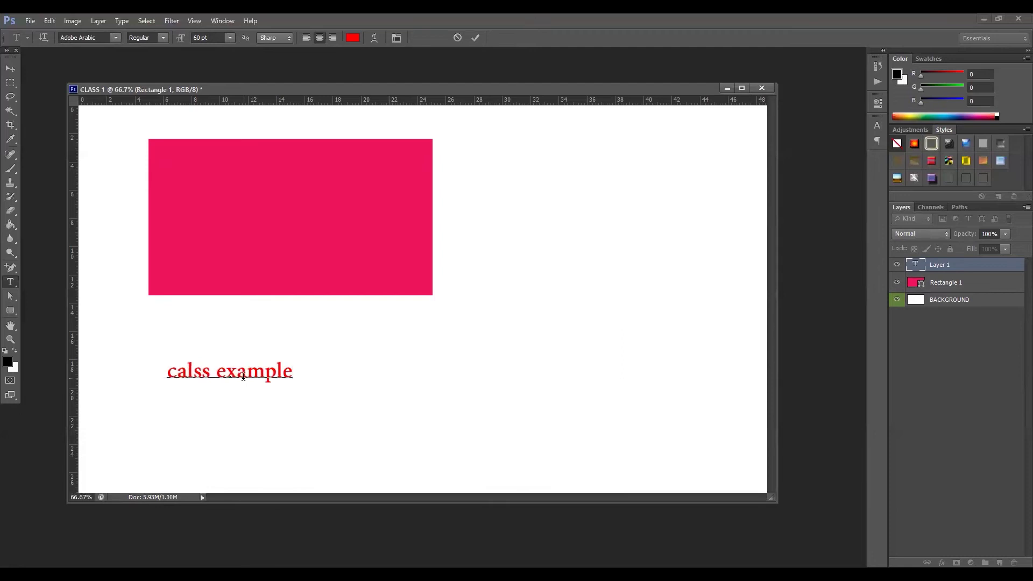
Commit the text and move it to the empty area beside the rectangle with the Move tool
{"action": "left_click", "coordinate": [11, 69]}
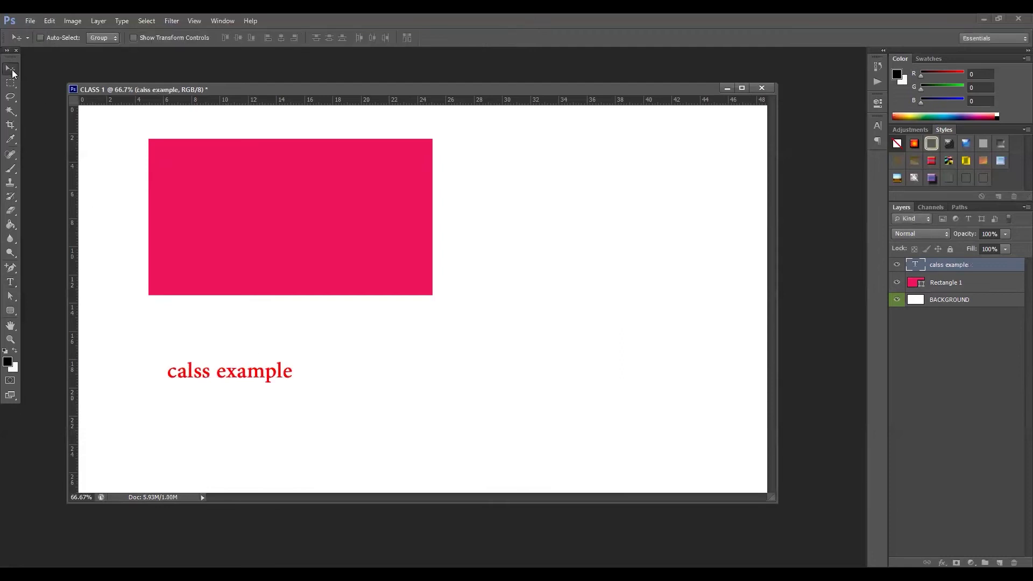
{"action": "left_click_drag", "start_coordinate": [254, 380], "coordinate": [582, 234]}
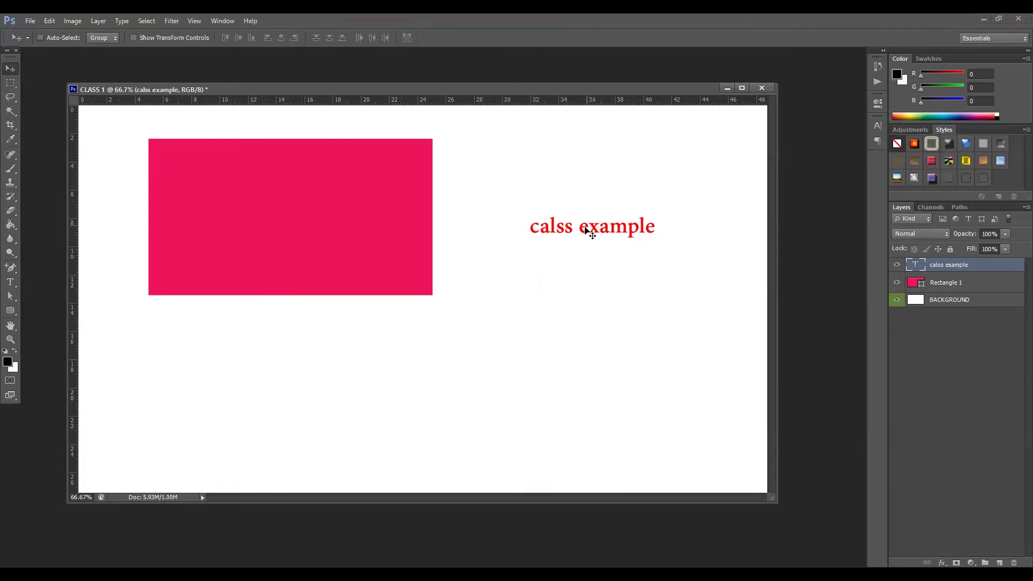
Enlarge the text to about 168% with Free Transform and shift it slightly, keeping it beside the rectangle
{"action": "key", "text": "ctrl+t"}
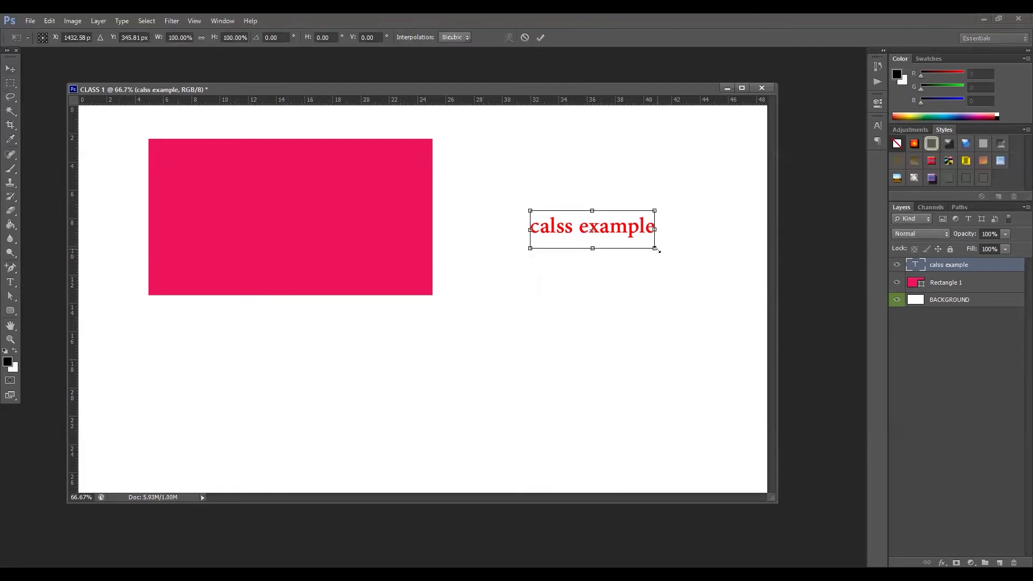
{"action": "left_click_drag", "start_coordinate": [658, 250], "coordinate": [730, 298]}
{"action": "left_click_drag", "start_coordinate": [696, 245], "coordinate": [658, 226]}
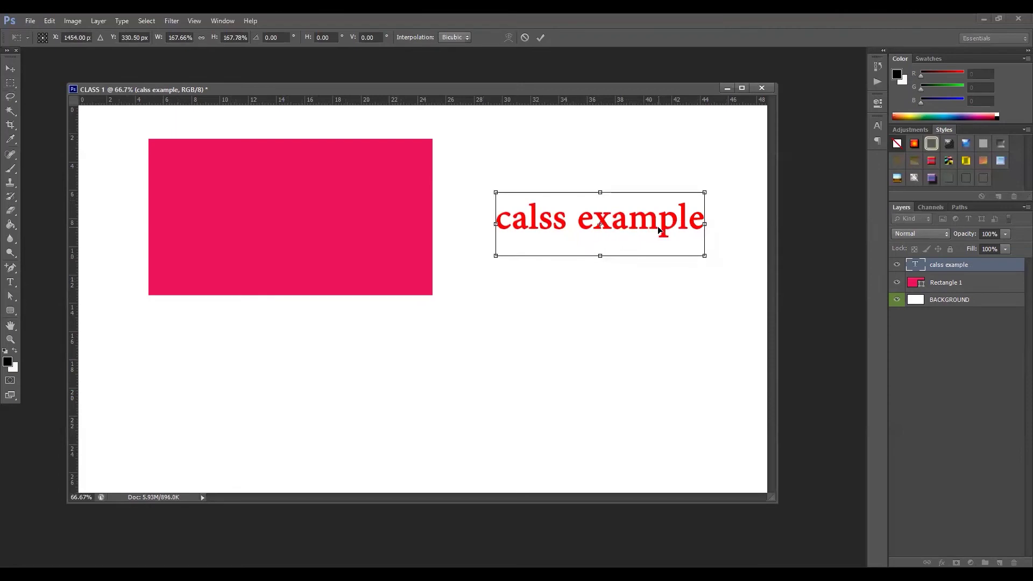
{"action": "key", "text": "Return"}
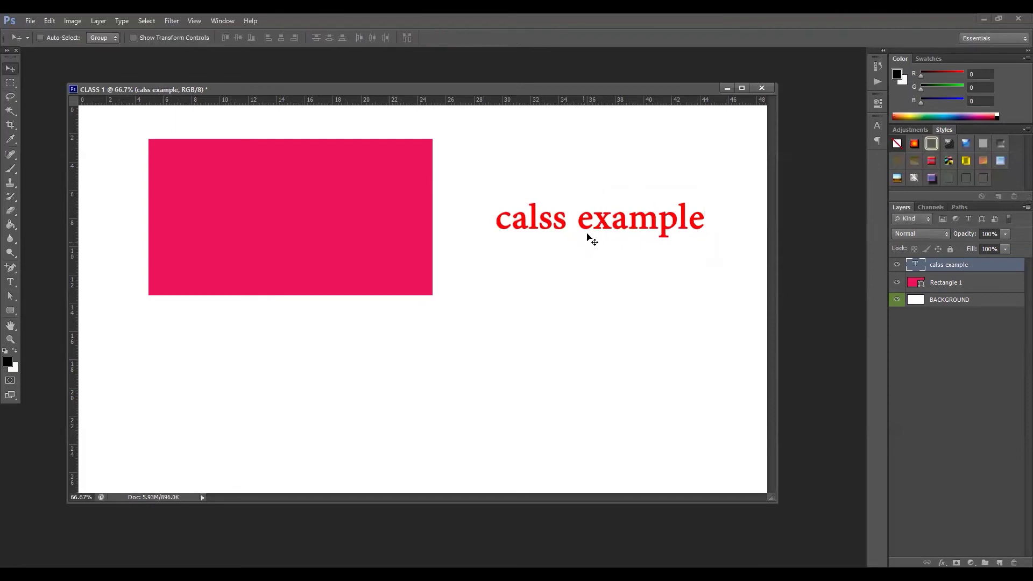
{"action": "left_click_drag", "start_coordinate": [591, 221], "coordinate": [593, 237]}
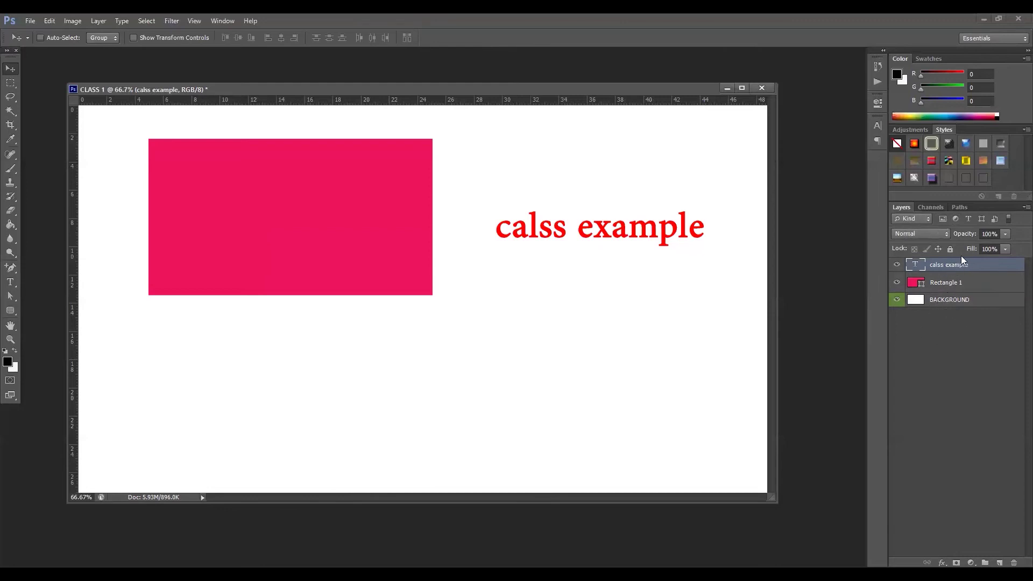
Move the BACKGROUND layer to the top of the layer stack and back to the bottom
{"action": "left_click", "coordinate": [951, 302]}
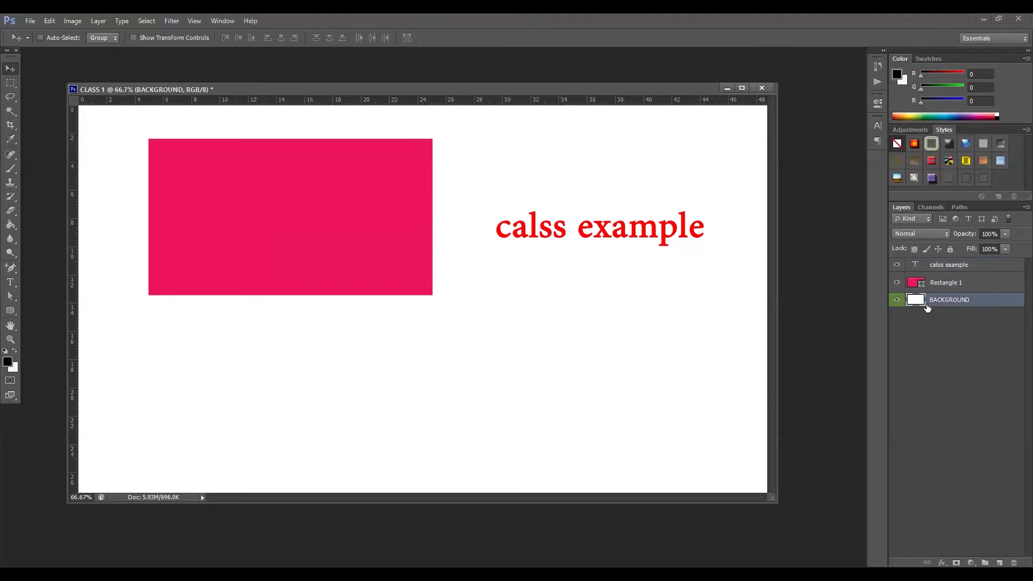
{"action": "left_click_drag", "start_coordinate": [920, 302], "coordinate": [928, 264]}
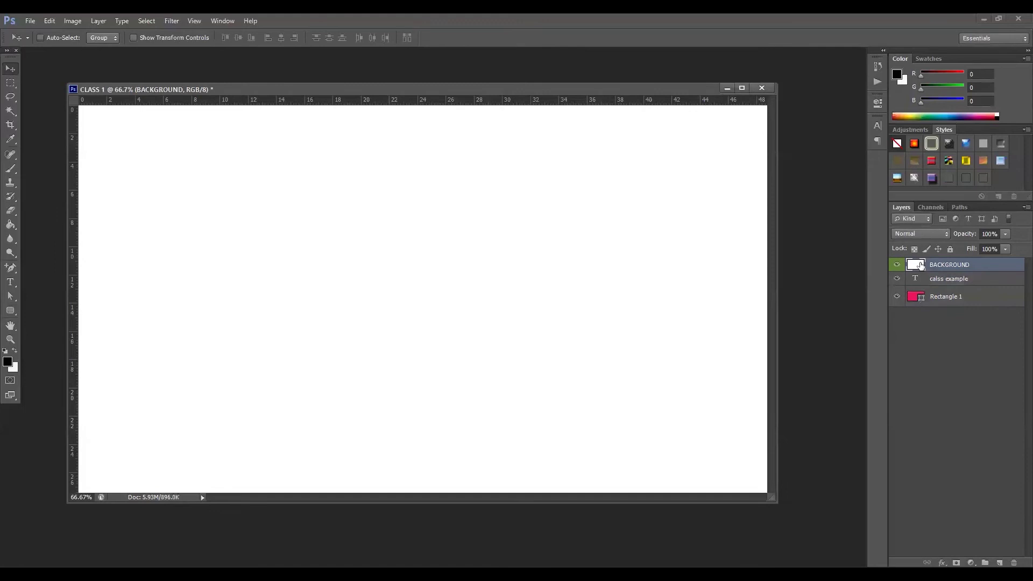
{"action": "left_click_drag", "start_coordinate": [920, 265], "coordinate": [919, 309]}
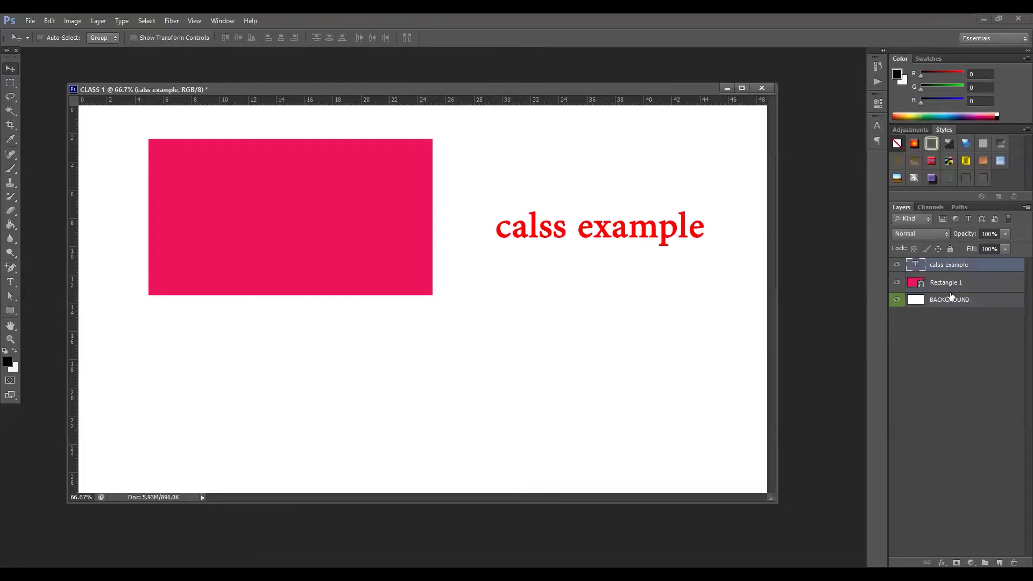
Open the Blending Options of the Rectangle 1 layer and place the Layer Style dialog clear of the rectangle
{"action": "left_click", "coordinate": [951, 266]}
{"action": "left_click", "coordinate": [951, 283]}
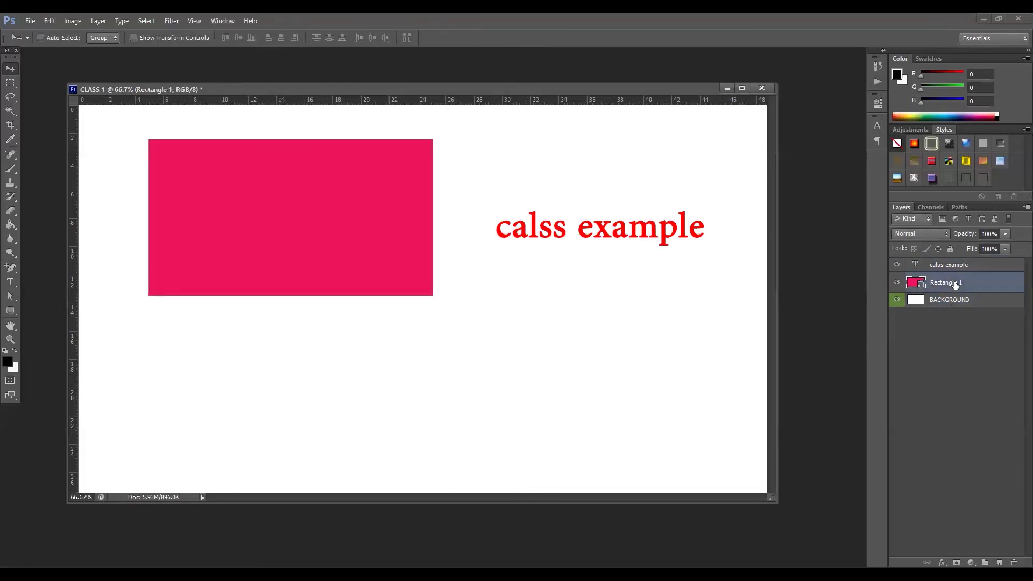
{"action": "right_click", "coordinate": [921, 285]}
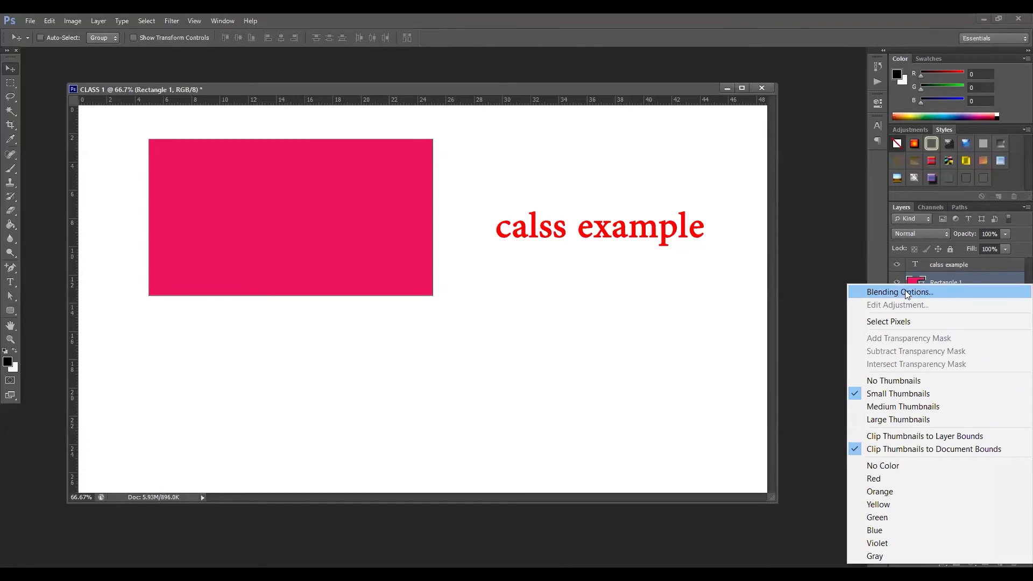
{"action": "left_click", "coordinate": [905, 292]}
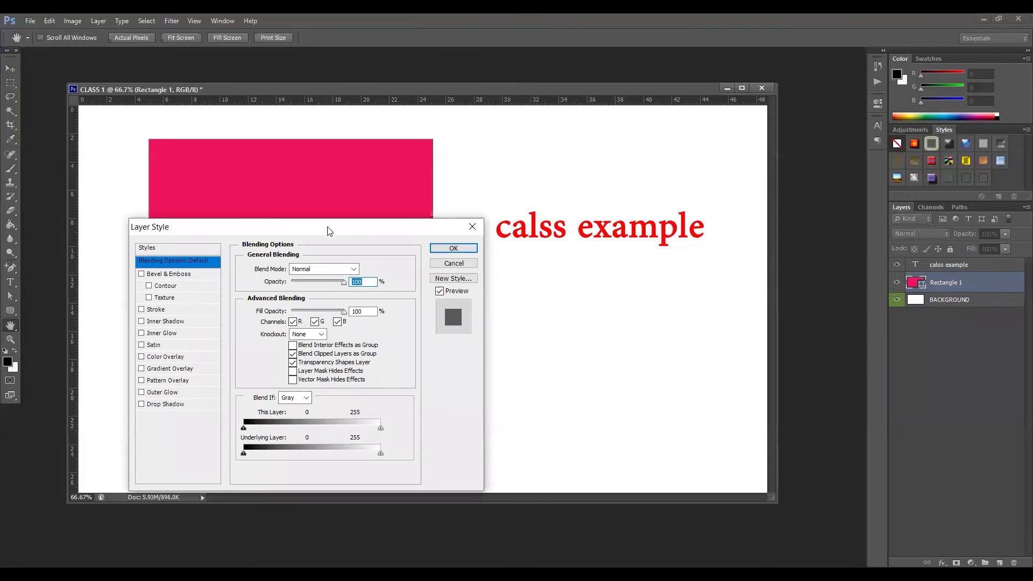
{"action": "left_click_drag", "start_coordinate": [329, 231], "coordinate": [682, 183]}
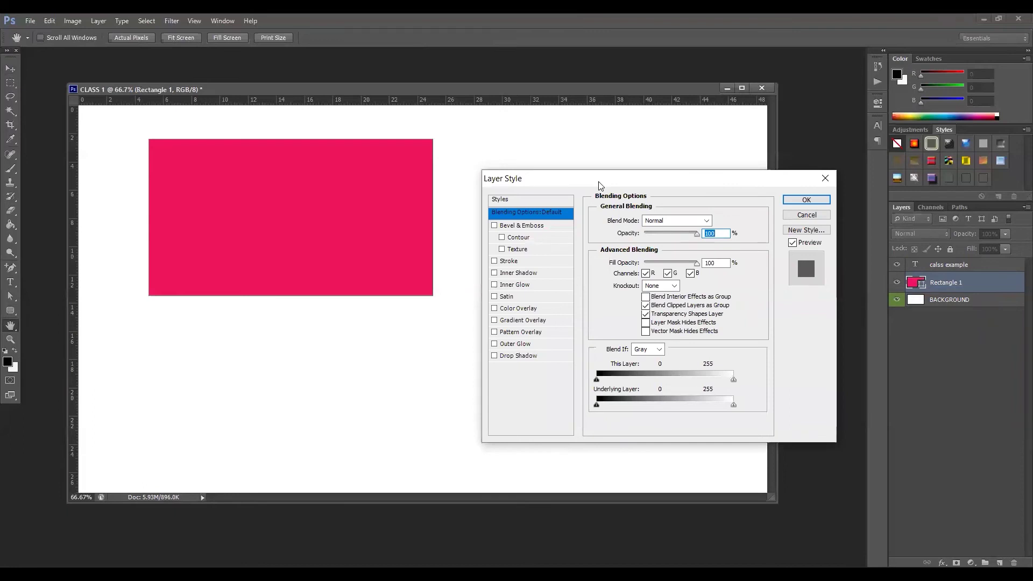
{"action": "left_click_drag", "start_coordinate": [600, 184], "coordinate": [657, 172]}
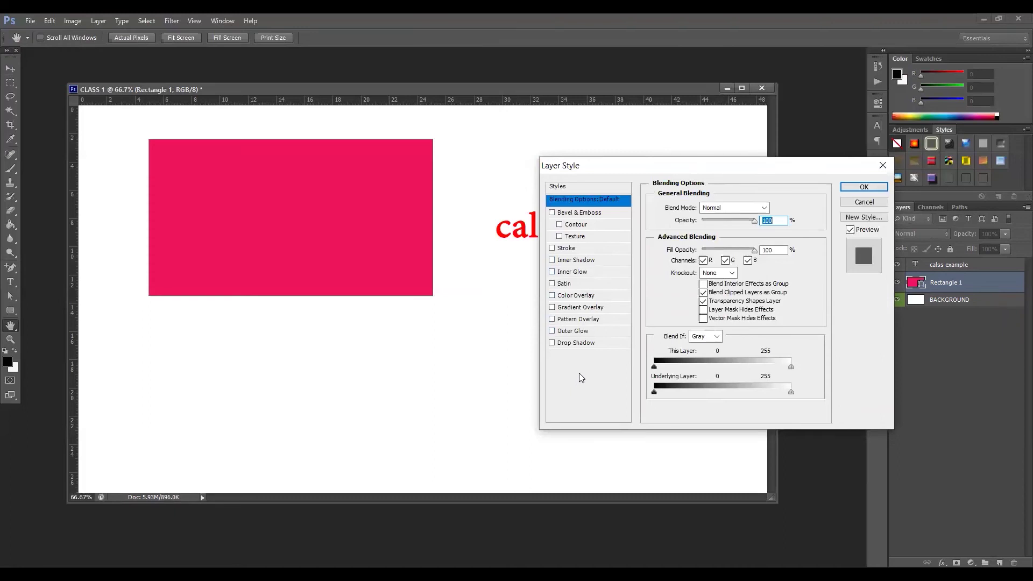
Add a drop shadow to the rectangle in cyan (#00f7ff) with a size of 57 px
{"action": "left_click", "coordinate": [574, 344]}
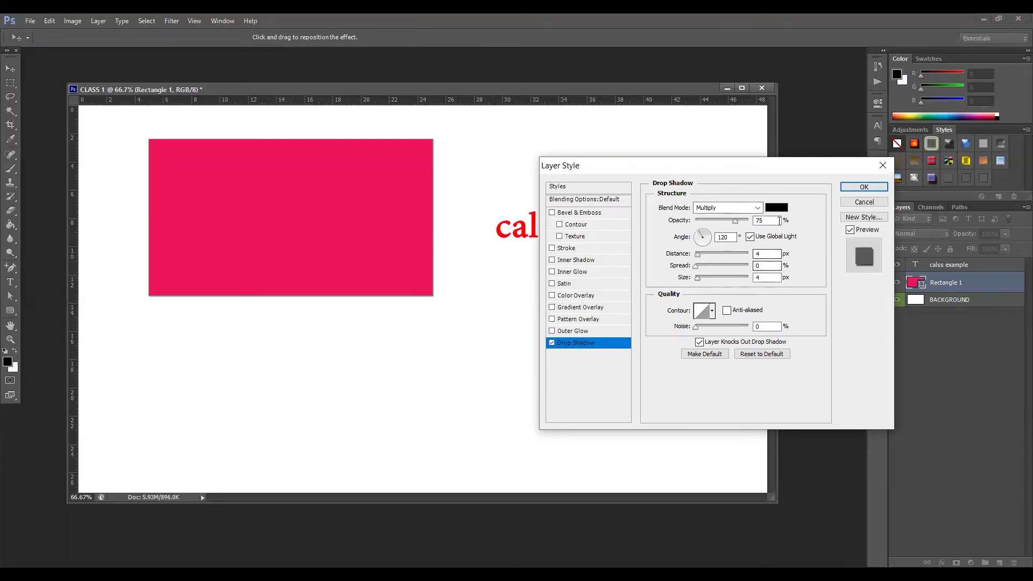
{"action": "key", "text": "Tab"}
{"action": "left_click", "coordinate": [779, 211]}
{"action": "left_click", "coordinate": [792, 245]}
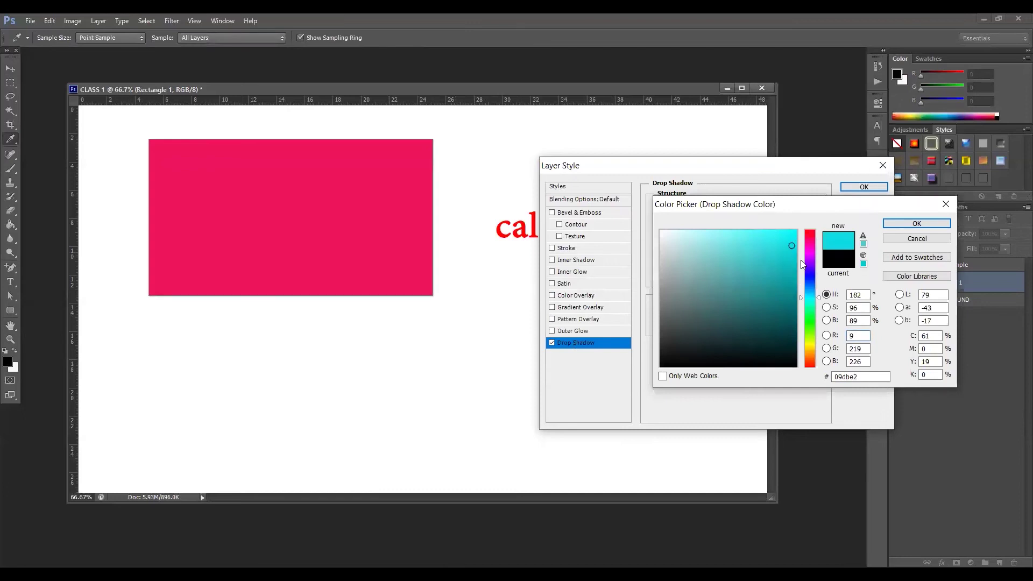
{"action": "left_click", "coordinate": [912, 225]}
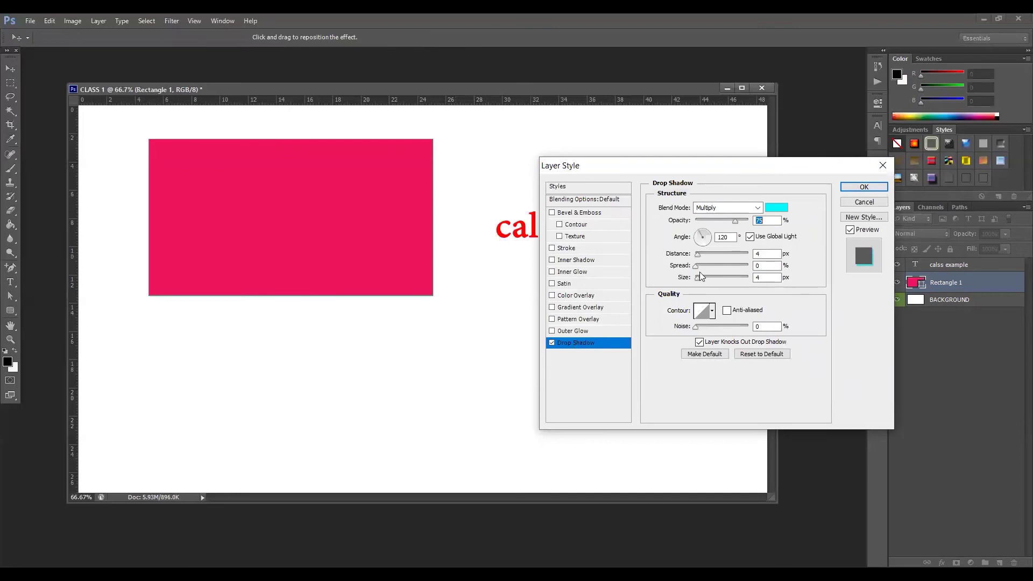
{"action": "left_click_drag", "start_coordinate": [698, 279], "coordinate": [708, 279]}
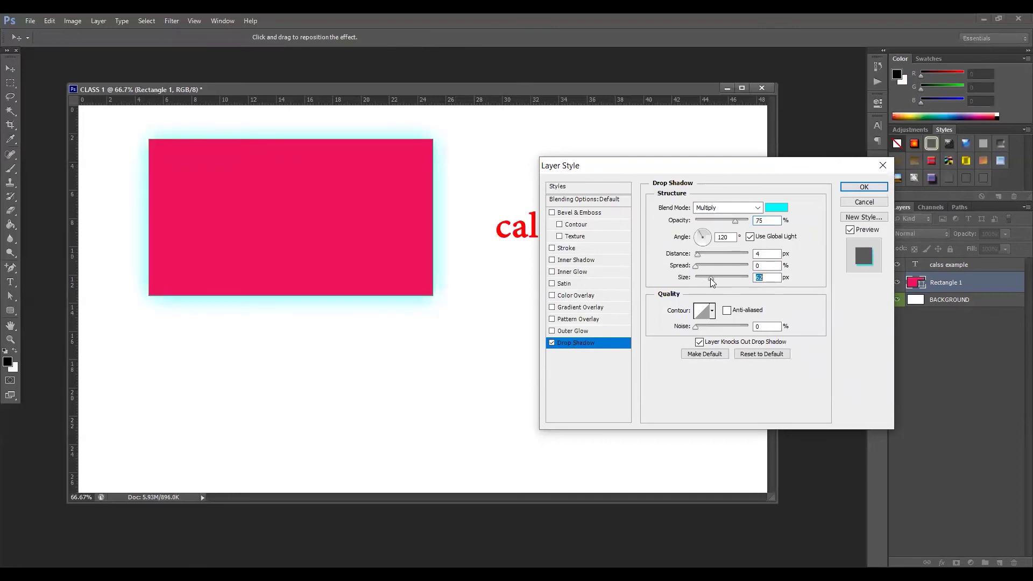
{"action": "left_click_drag", "start_coordinate": [710, 279], "coordinate": [705, 280]}
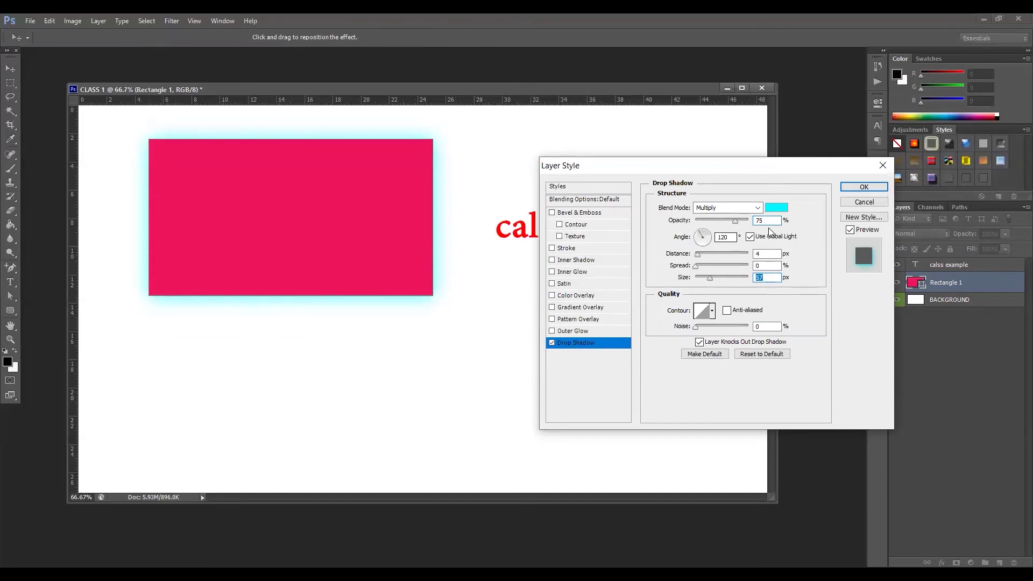
Change the drop shadow's colour to black (#000000), its size to 38 px and its distance to 0 px
{"action": "left_click", "coordinate": [775, 207]}
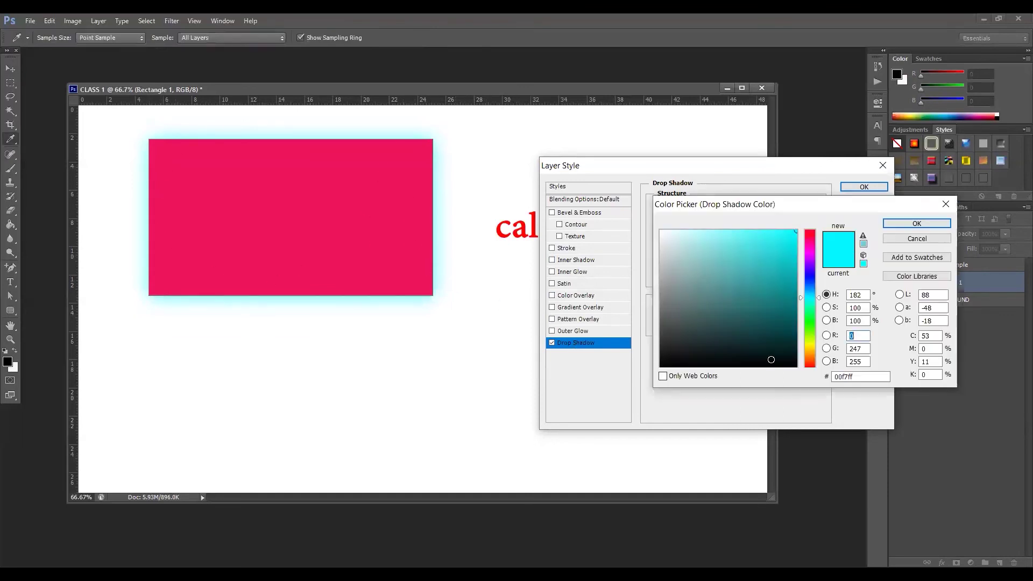
{"action": "type", "text": "0"}
{"action": "key", "text": "Tab"}
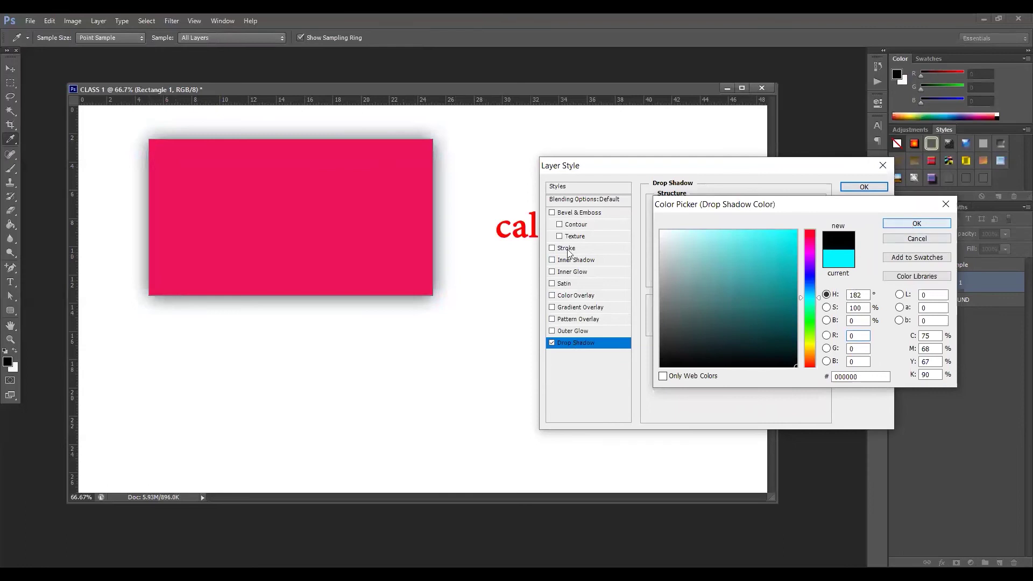
{"action": "left_click", "coordinate": [917, 224]}
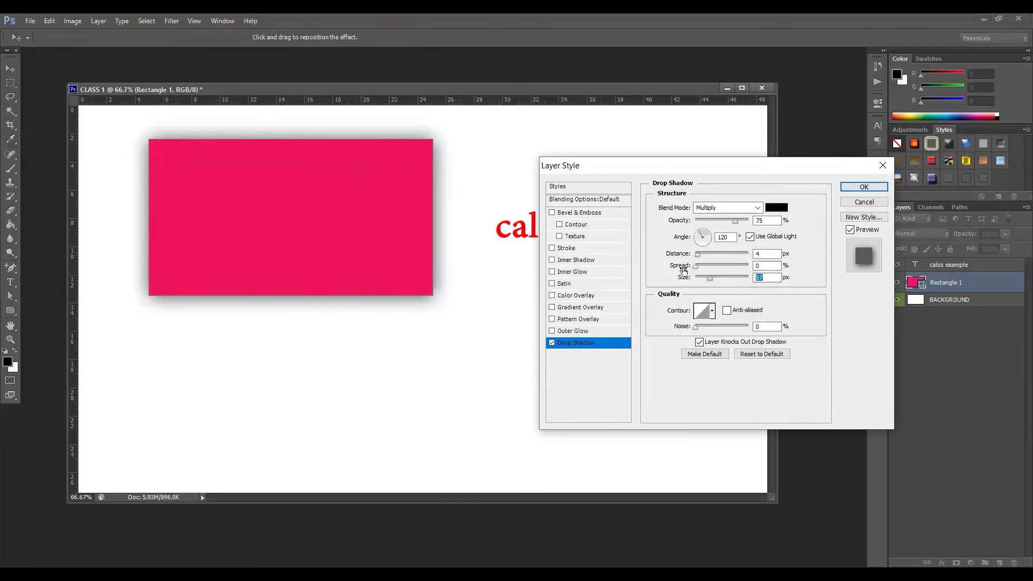
{"action": "left_click_drag", "start_coordinate": [710, 278], "coordinate": [691, 259]}
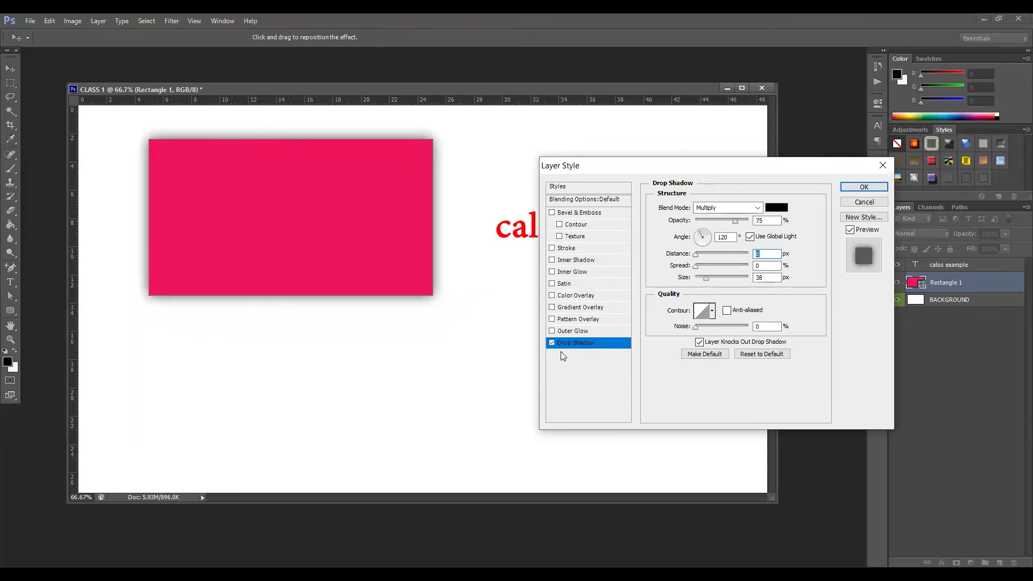
Add a black outside stroke to the rectangle with a size of 15 px
{"action": "left_click", "coordinate": [553, 251]}
{"action": "left_click", "coordinate": [574, 250]}
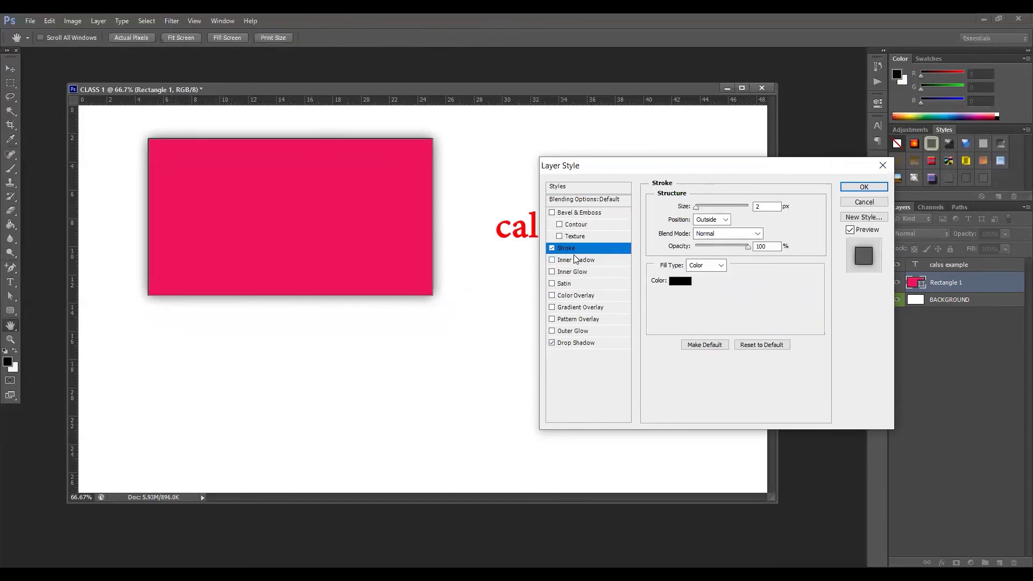
{"action": "double_click", "coordinate": [766, 208]}
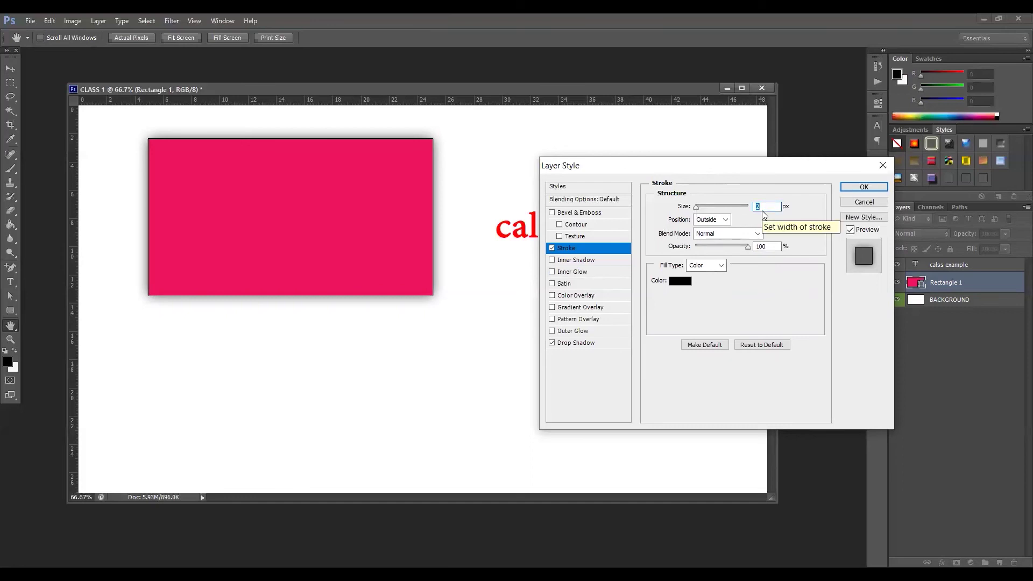
{"action": "type", "text": "15"}
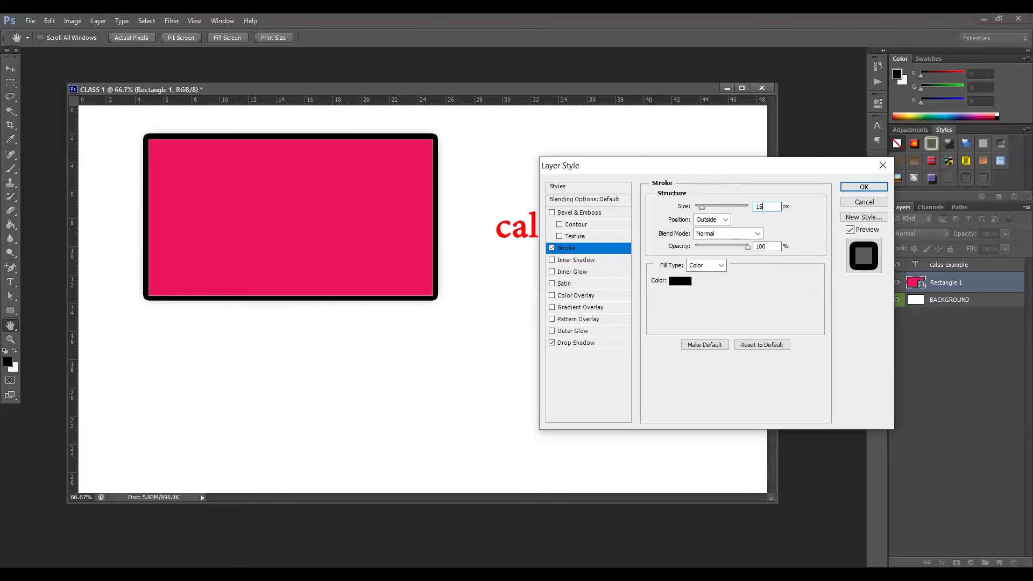
Set the stroke's size to 5 px and accept black (#000000) as its colour
{"action": "double_click", "coordinate": [759, 206]}
{"action": "type", "text": "5"}
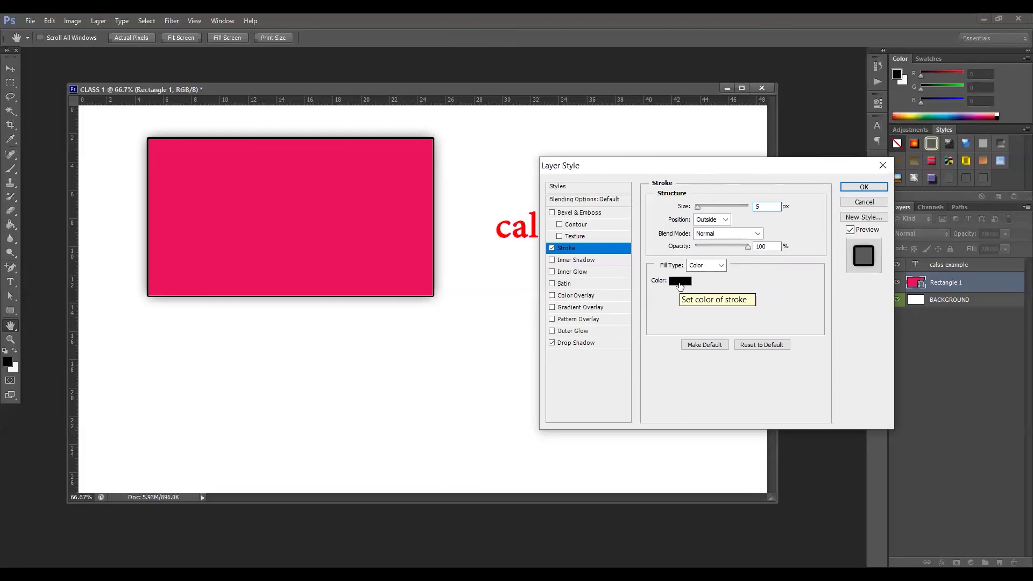
{"action": "left_click", "coordinate": [679, 285]}
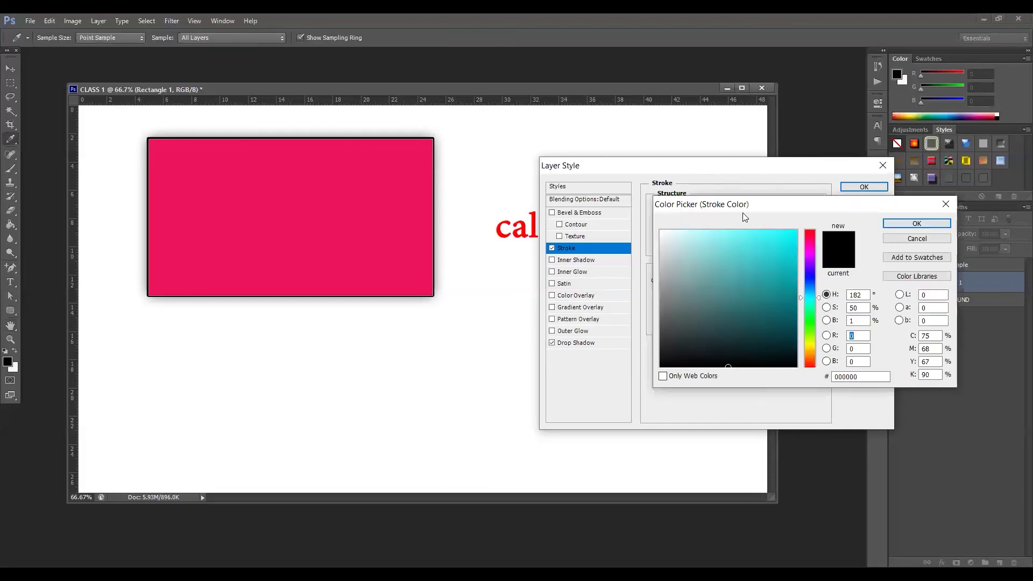
{"action": "left_click_drag", "start_coordinate": [725, 263], "coordinate": [736, 207]}
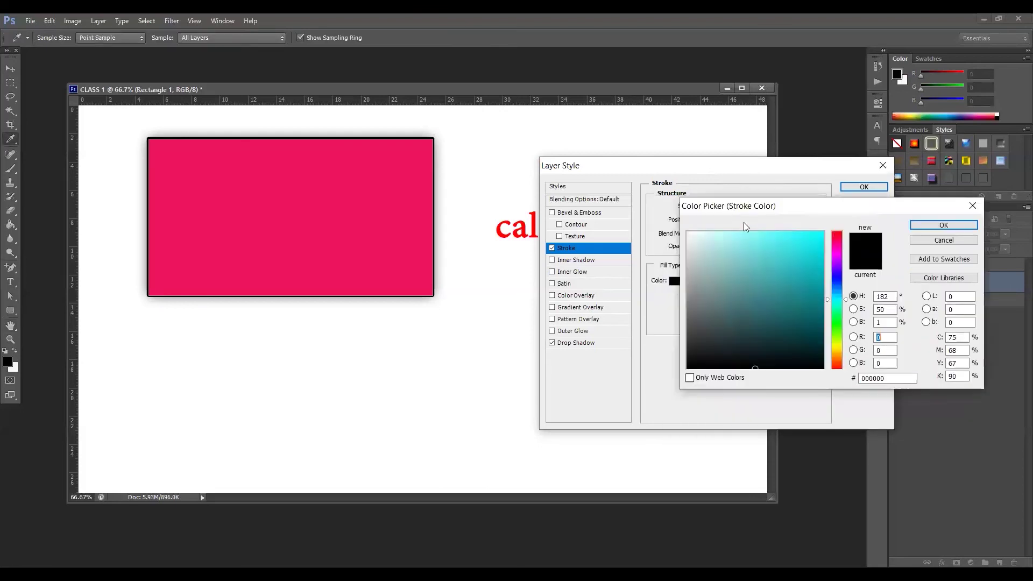
{"action": "left_click", "coordinate": [921, 227]}
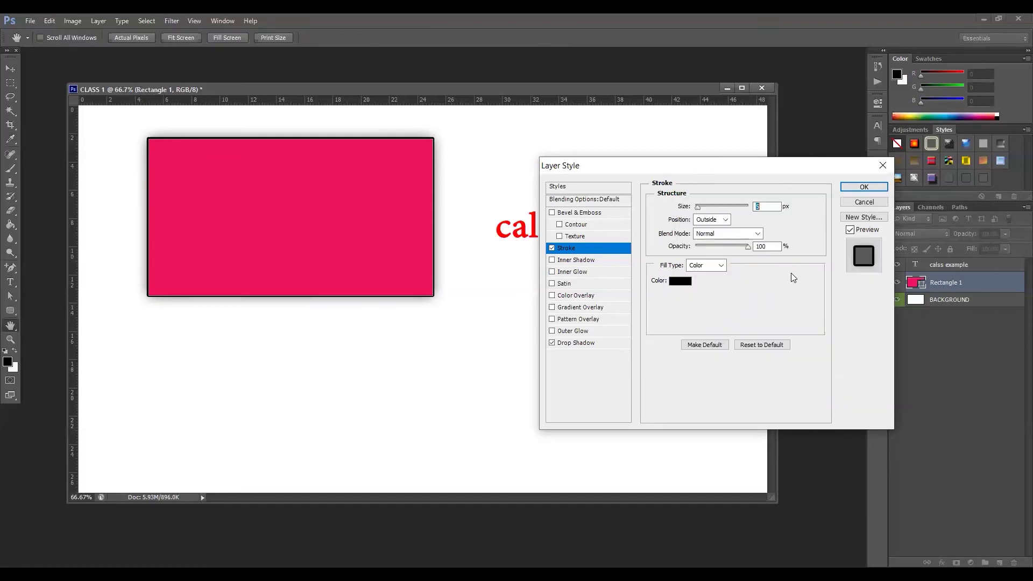
Try a green (#13e139) Color Overlay on the rectangle and switch the overlay off again
{"action": "left_click", "coordinate": [553, 296]}
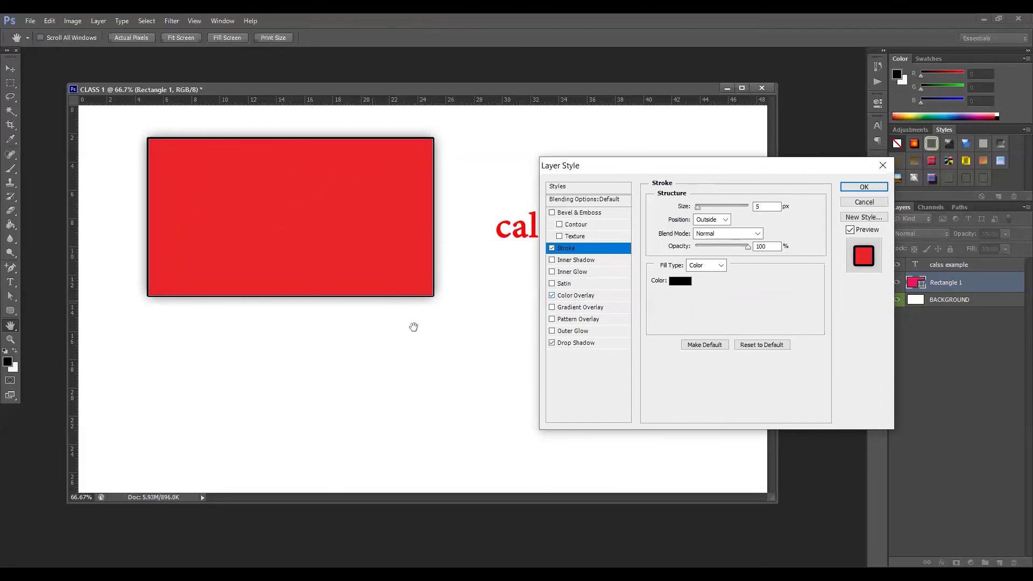
{"action": "left_click", "coordinate": [577, 296]}
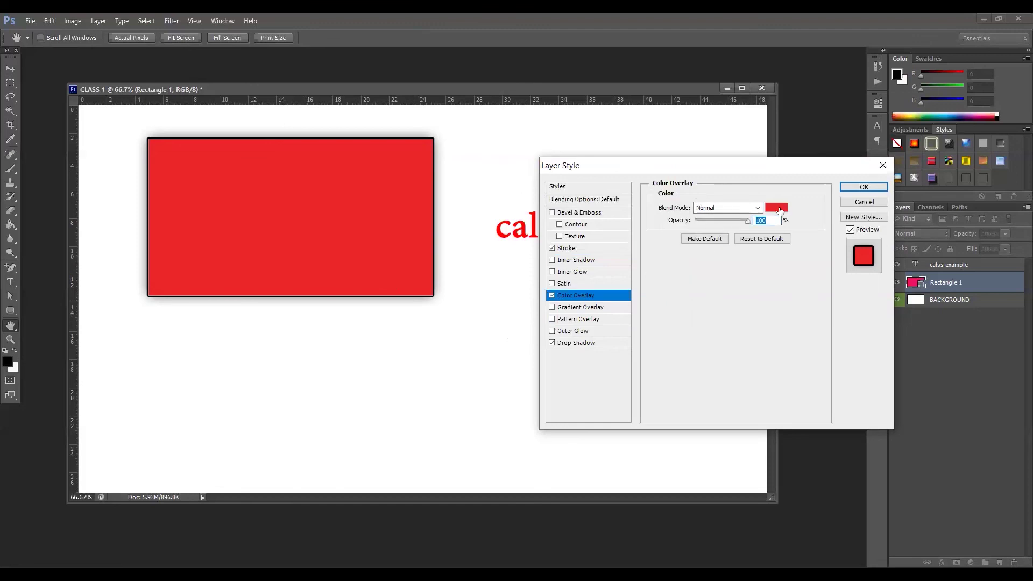
{"action": "left_click", "coordinate": [780, 210]}
{"action": "left_click", "coordinate": [787, 334]}
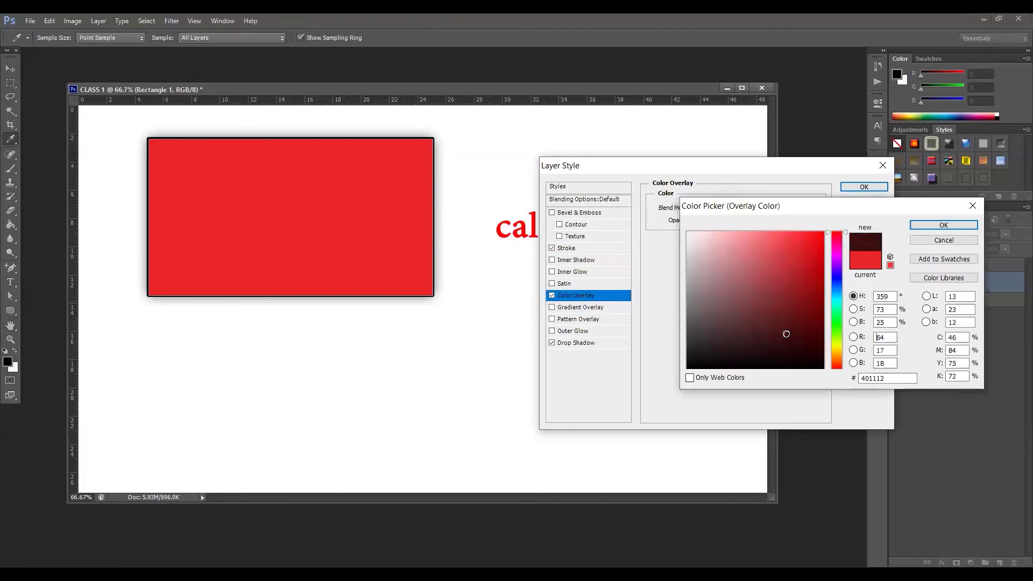
{"action": "left_click", "coordinate": [837, 318]}
{"action": "left_click", "coordinate": [816, 277]}
{"action": "left_click_drag", "start_coordinate": [813, 254], "coordinate": [813, 248]}
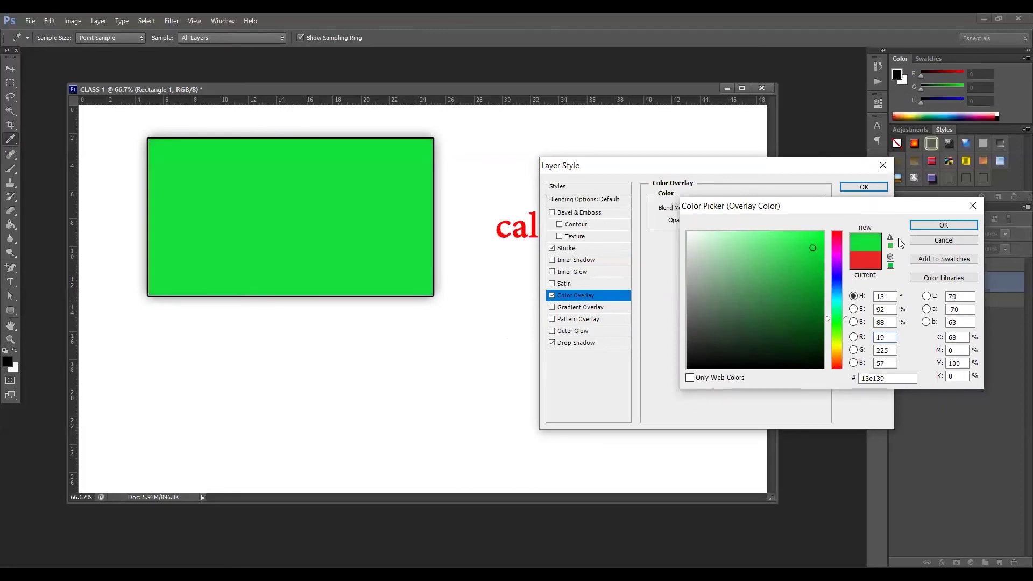
{"action": "left_click", "coordinate": [930, 226]}
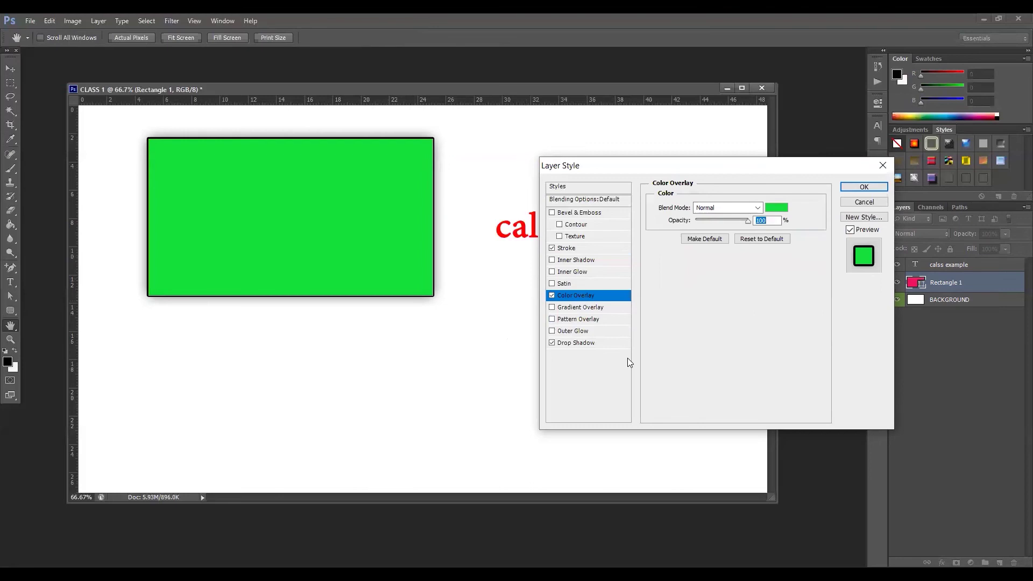
{"action": "left_click", "coordinate": [552, 296]}
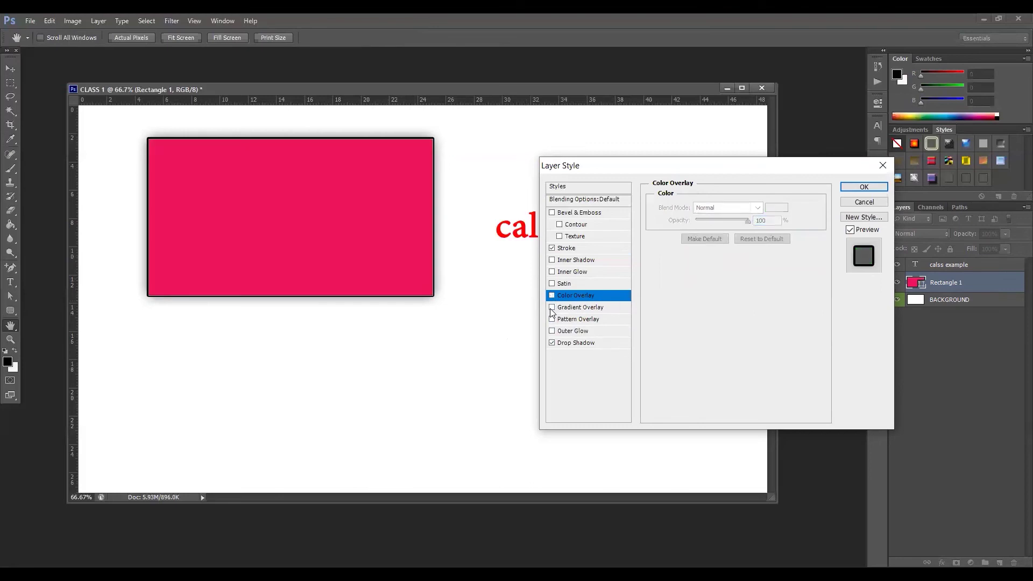
Add a Gradient Overlay to the rectangle and set the gradient's starting colour stop (location 0%) to red (#ff0000)
{"action": "left_click", "coordinate": [552, 308]}
{"action": "left_click", "coordinate": [588, 308]}
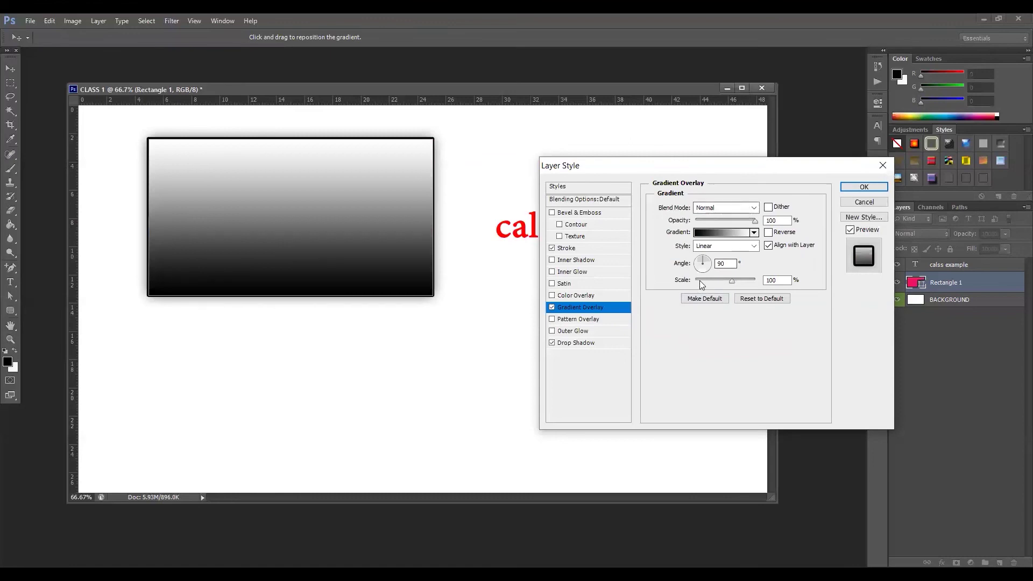
{"action": "left_click", "coordinate": [704, 237]}
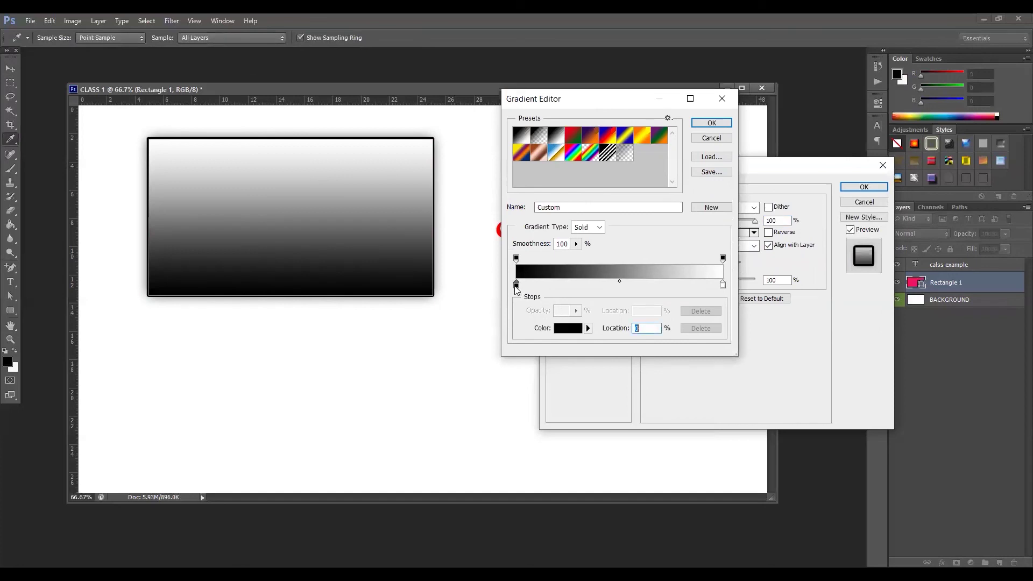
{"action": "left_click_drag", "start_coordinate": [518, 285], "coordinate": [516, 283]}
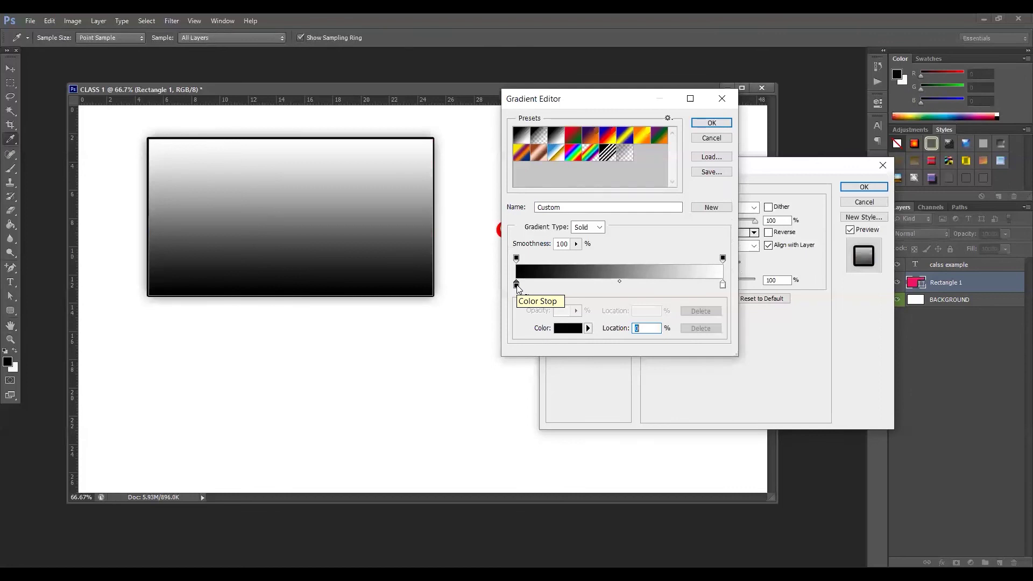
{"action": "left_click", "coordinate": [563, 333]}
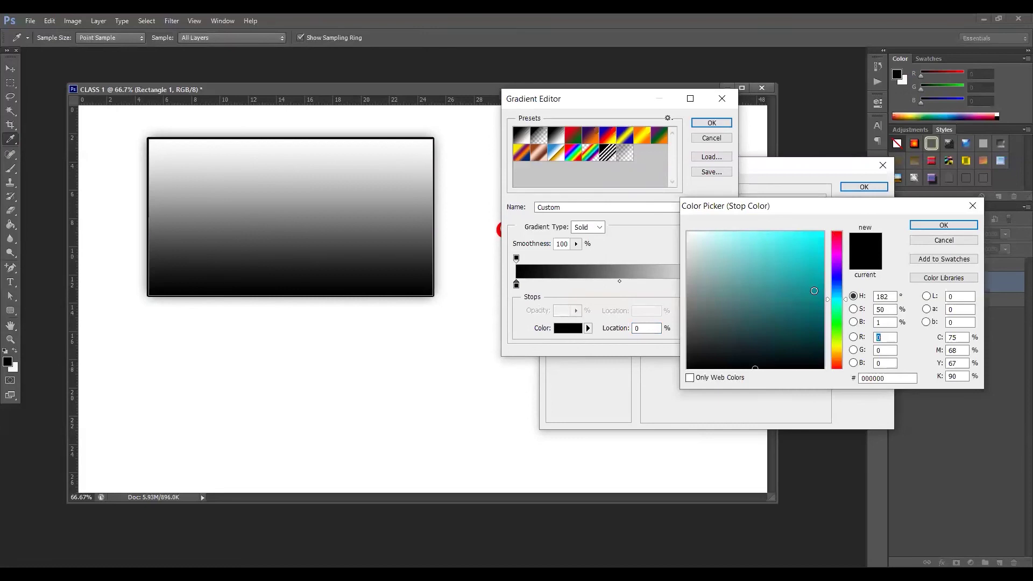
{"action": "left_click_drag", "start_coordinate": [837, 358], "coordinate": [839, 361]}
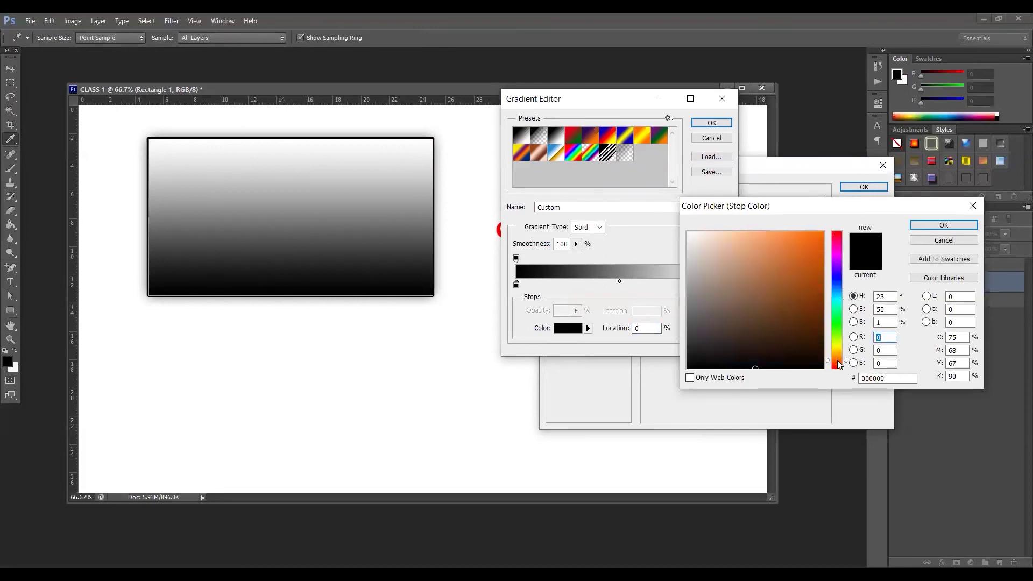
{"action": "left_click", "coordinate": [837, 232]}
{"action": "left_click_drag", "start_coordinate": [817, 234], "coordinate": [825, 232]}
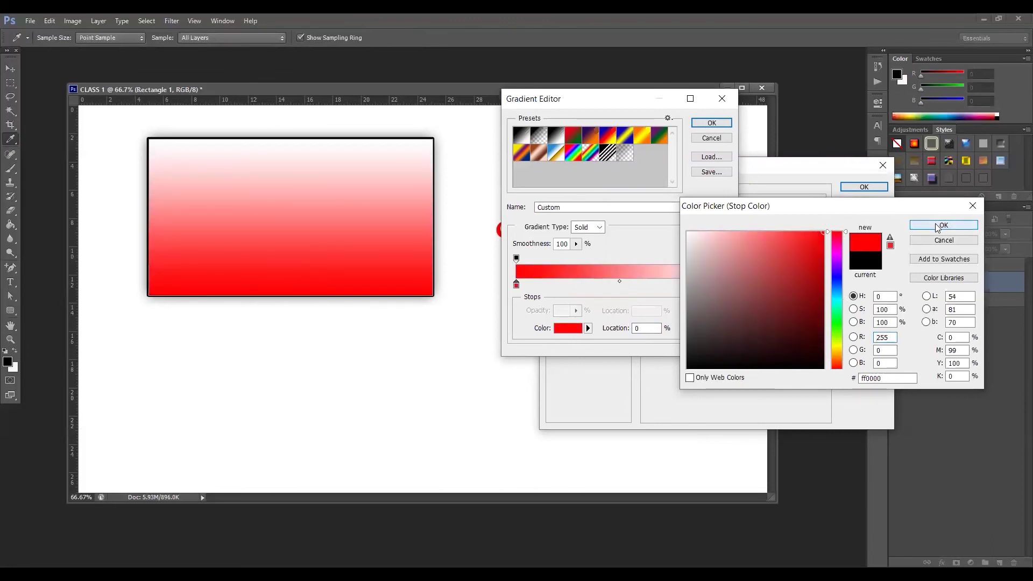
{"action": "left_click", "coordinate": [942, 225]}
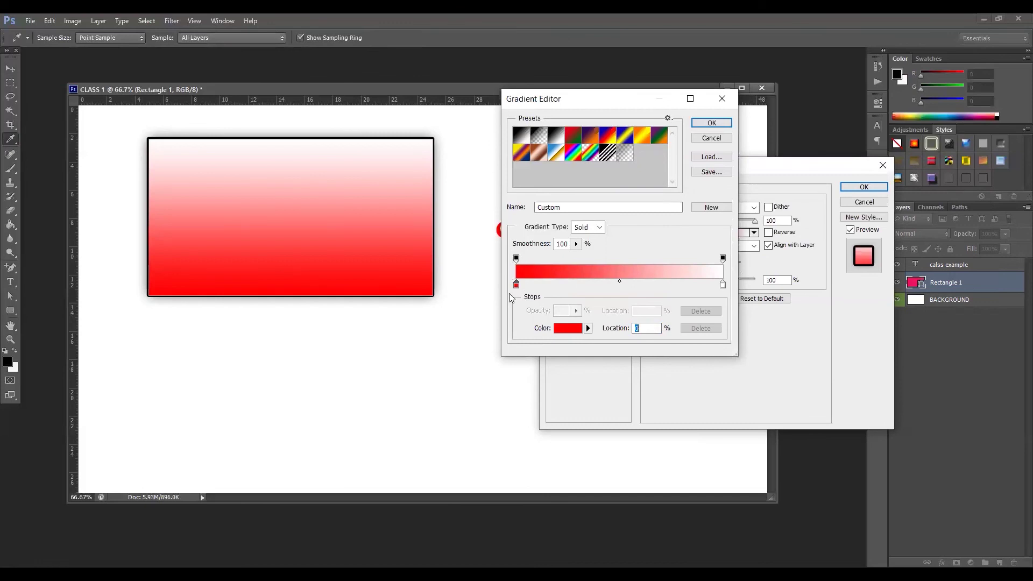
Set the gradient's end colour stop (location 100%) to blue (#0600f3)
{"action": "left_click", "coordinate": [724, 284]}
{"action": "left_click", "coordinate": [570, 332]}
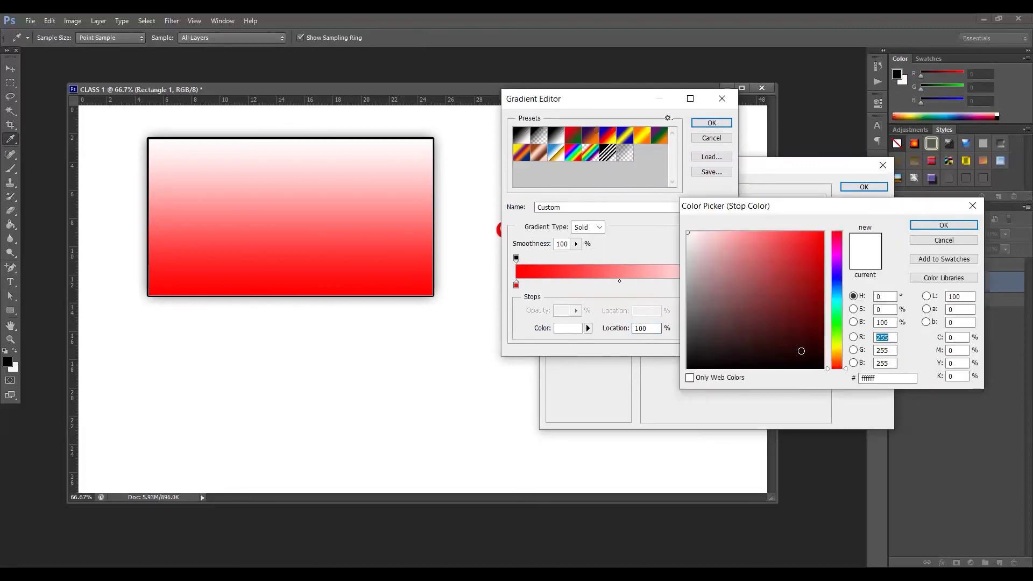
{"action": "left_click_drag", "start_coordinate": [801, 351], "coordinate": [825, 370]}
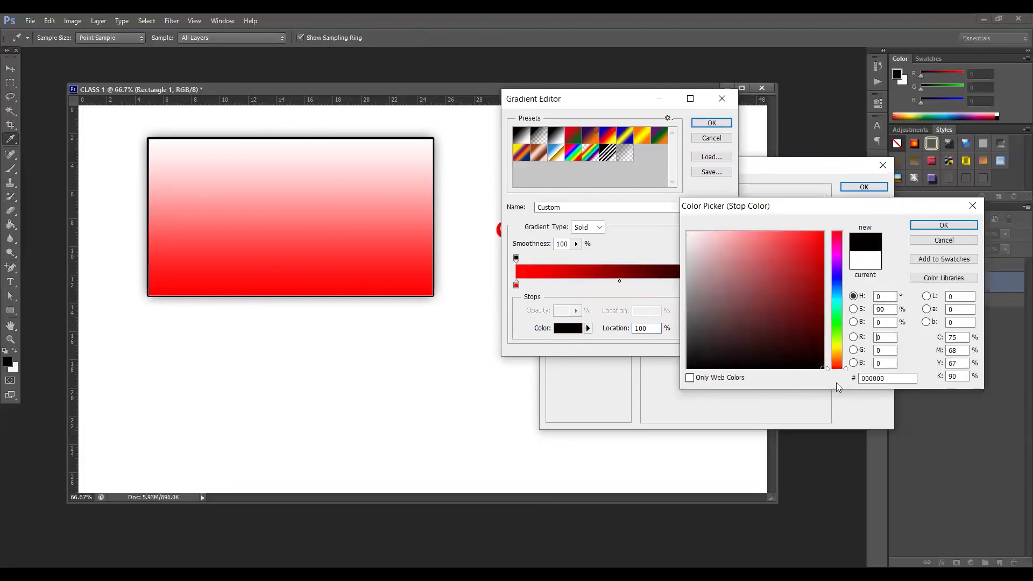
{"action": "left_click", "coordinate": [842, 277]}
{"action": "left_click", "coordinate": [822, 238]}
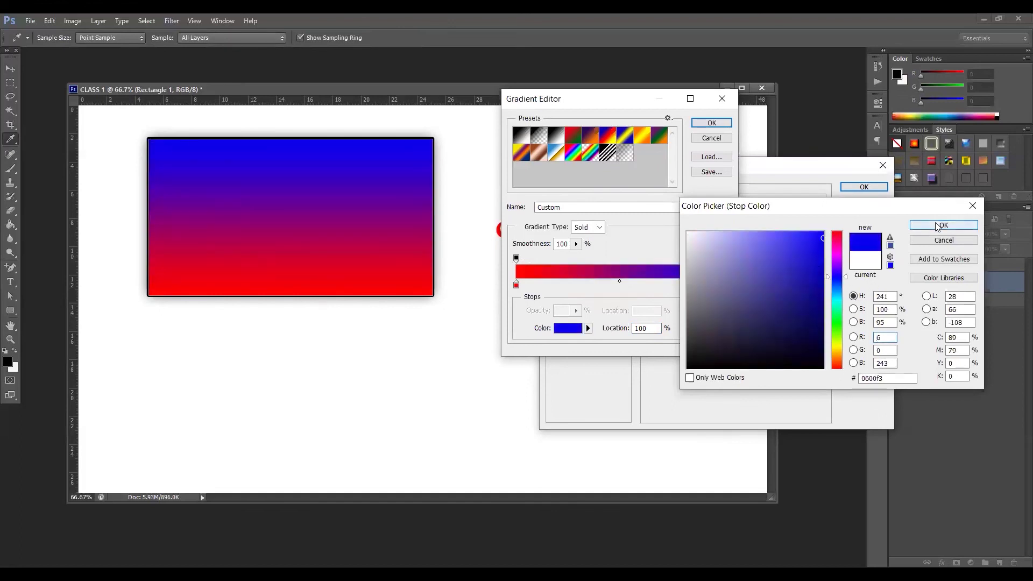
{"action": "left_click", "coordinate": [938, 226]}
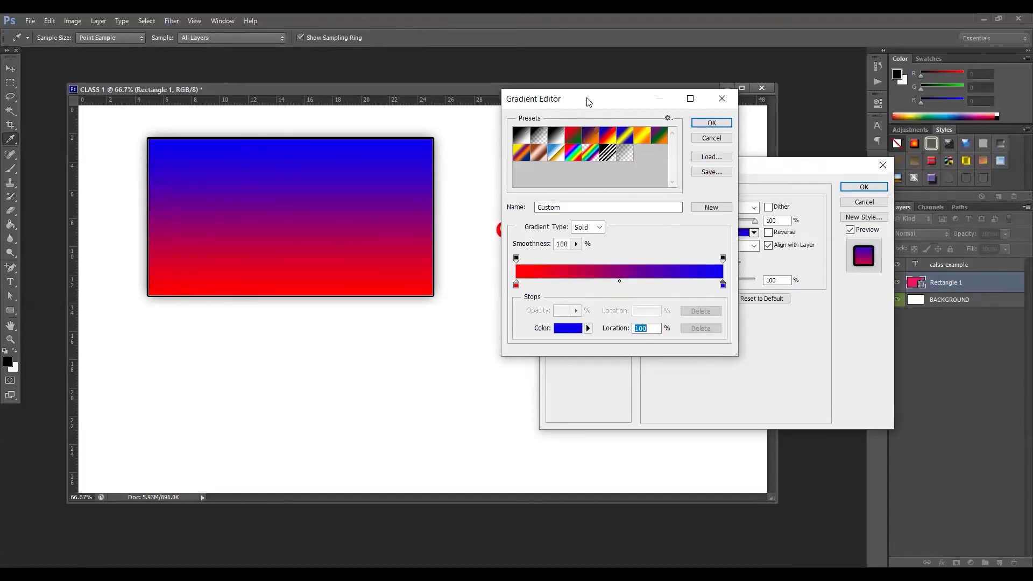
Try several gradient presets from Blue, Yellow, Blue to Black, White on the rectangle, and remove the Gradient Overlay
{"action": "left_click_drag", "start_coordinate": [589, 102], "coordinate": [614, 162]}
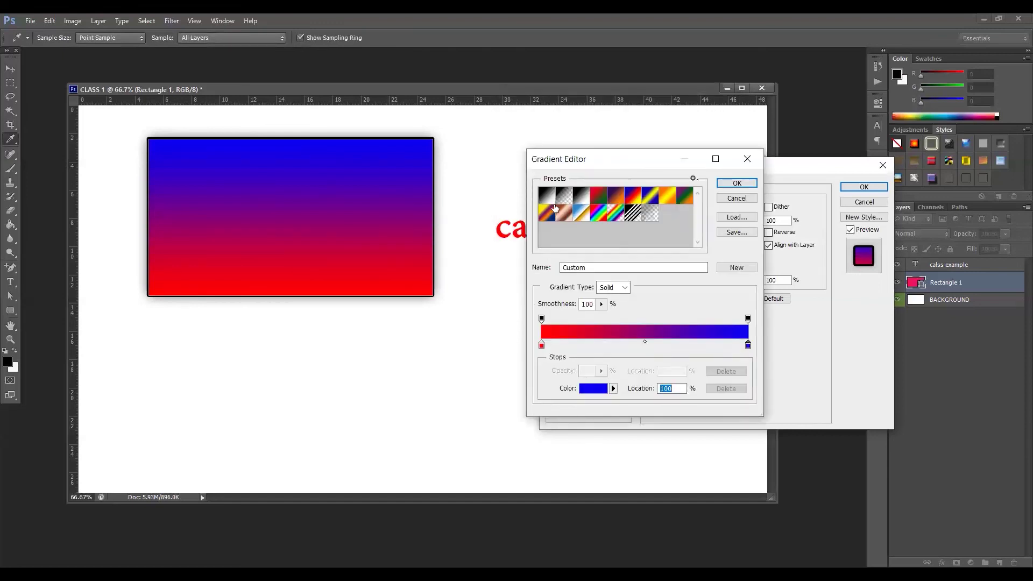
{"action": "left_click", "coordinate": [652, 195]}
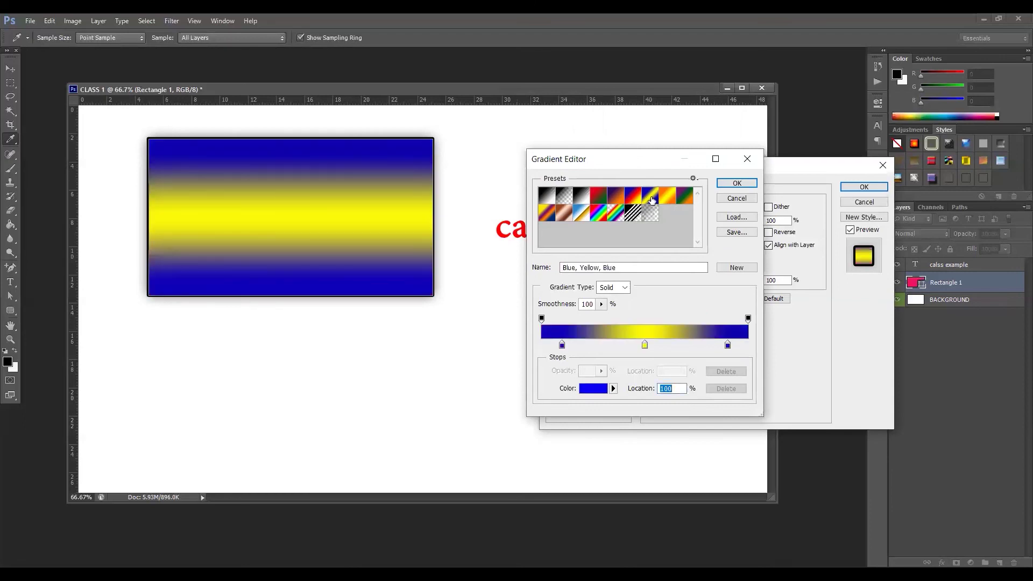
{"action": "left_click", "coordinate": [634, 196]}
{"action": "left_click", "coordinate": [612, 197]}
{"action": "left_click", "coordinate": [598, 196]}
{"action": "left_click", "coordinate": [581, 196]}
{"action": "left_click", "coordinate": [585, 213]}
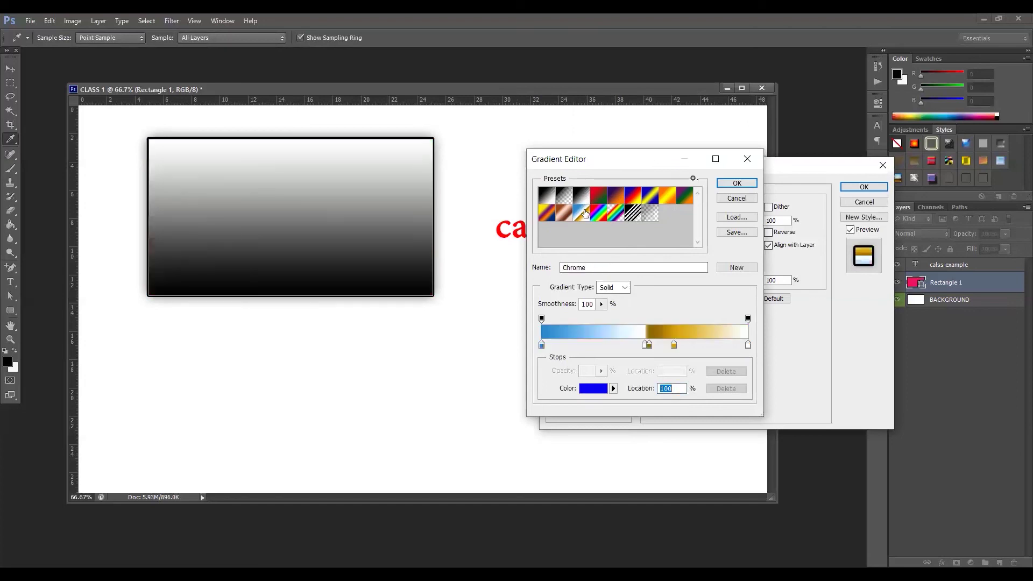
{"action": "left_click", "coordinate": [600, 214]}
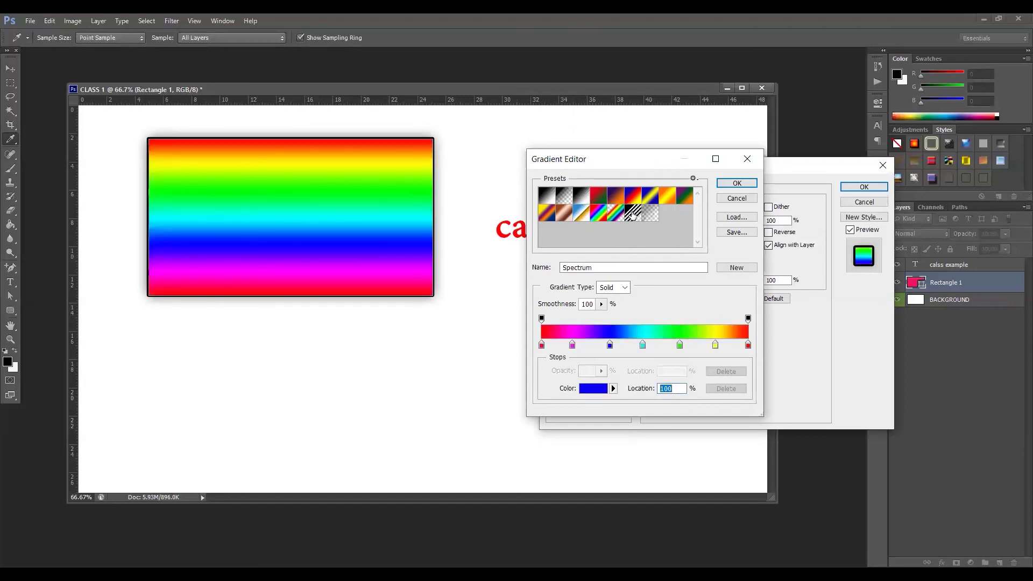
{"action": "left_click", "coordinate": [667, 200]}
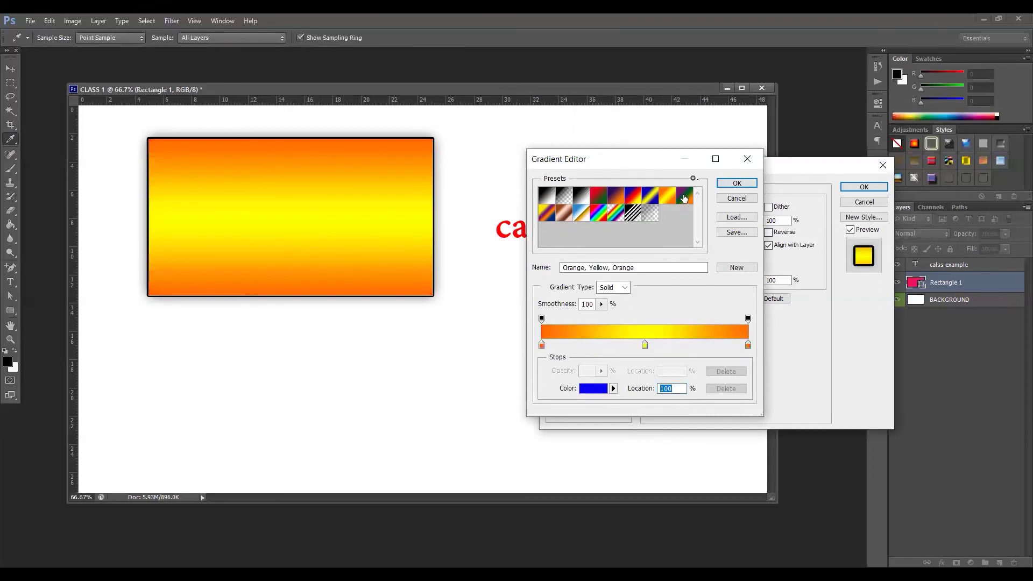
{"action": "left_click", "coordinate": [684, 198]}
{"action": "left_click", "coordinate": [597, 198]}
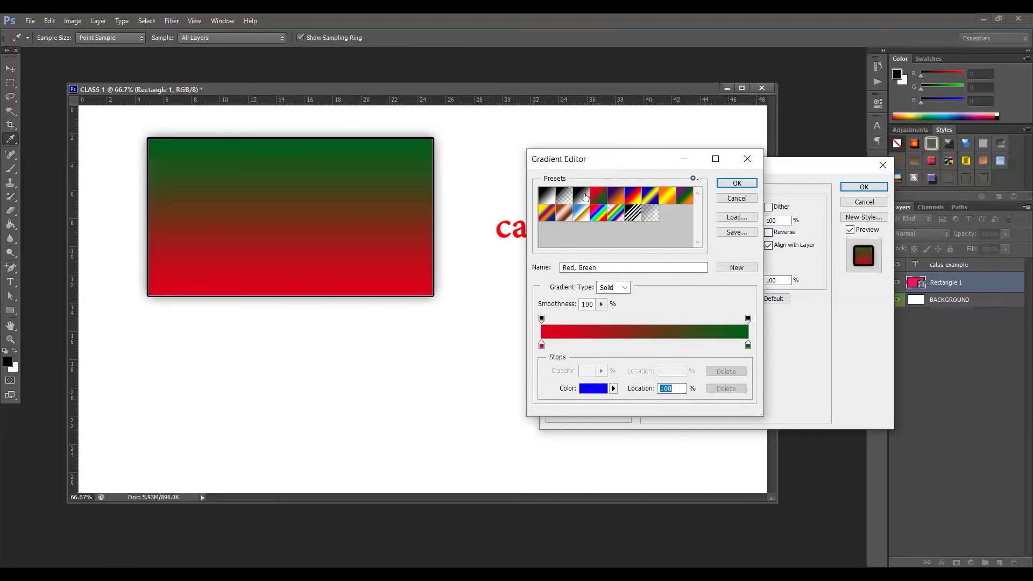
{"action": "left_click", "coordinate": [585, 197]}
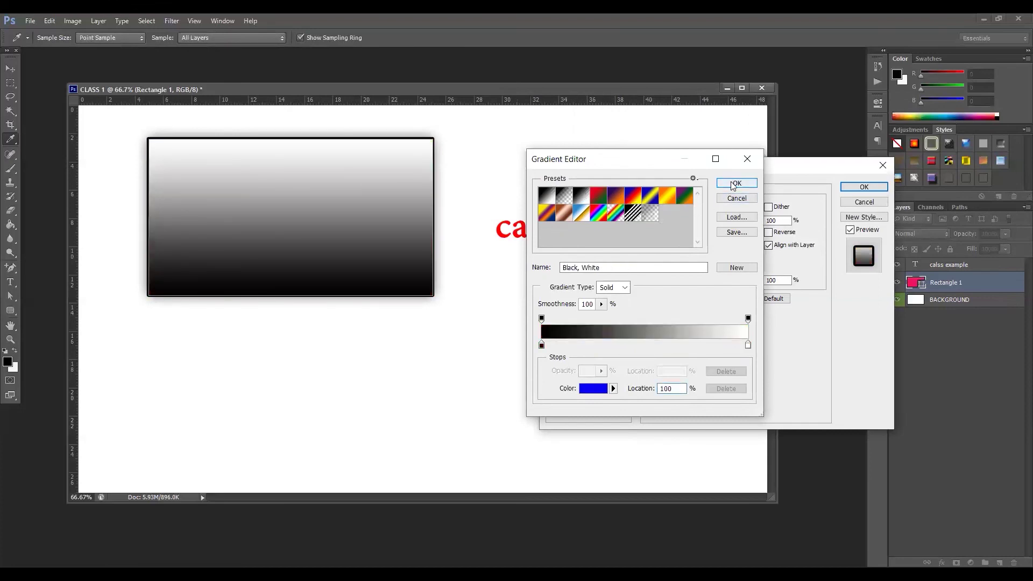
{"action": "left_click", "coordinate": [736, 183]}
{"action": "left_click", "coordinate": [551, 307]}
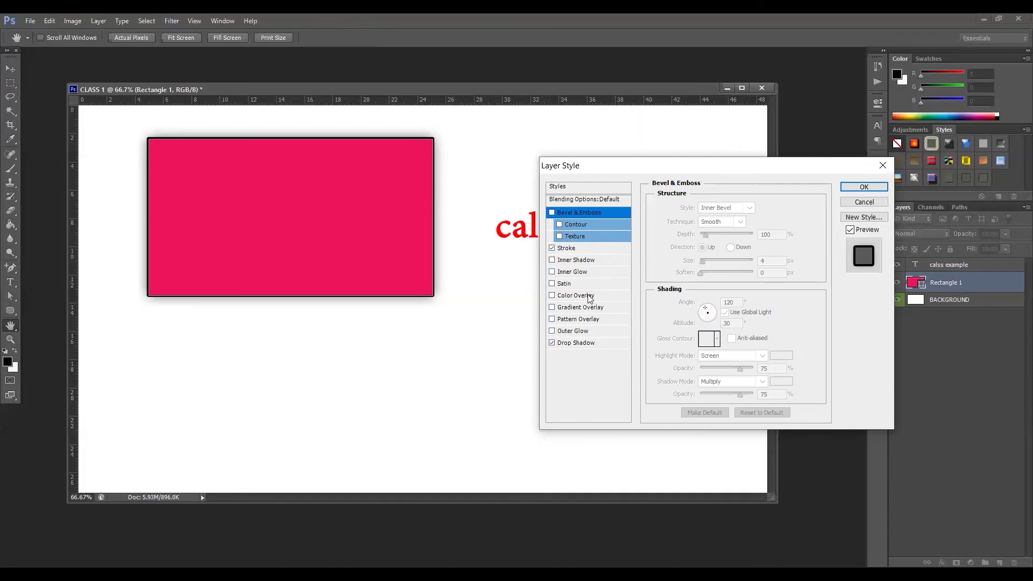
Add an Inner Glow to the rectangle with 8% choke and a size of 27 px, and apply the layer styles
{"action": "left_click", "coordinate": [552, 272]}
{"action": "left_click", "coordinate": [570, 276]}
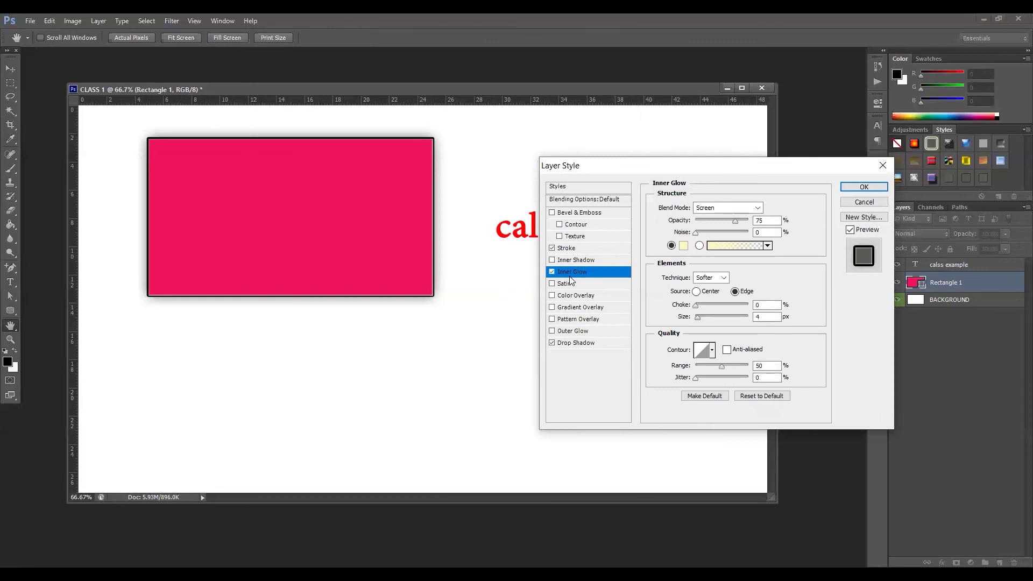
{"action": "mouse_move", "coordinate": [697, 318]}
{"action": "left_mouse_down"}
{"action": "mouse_move", "coordinate": [727, 318]}
{"action": "mouse_move", "coordinate": [706, 306]}
{"action": "mouse_move", "coordinate": [694, 310]}
{"action": "mouse_move", "coordinate": [719, 321]}
{"action": "mouse_move", "coordinate": [700, 308]}
{"action": "mouse_move", "coordinate": [704, 318]}
{"action": "left_mouse_up"}
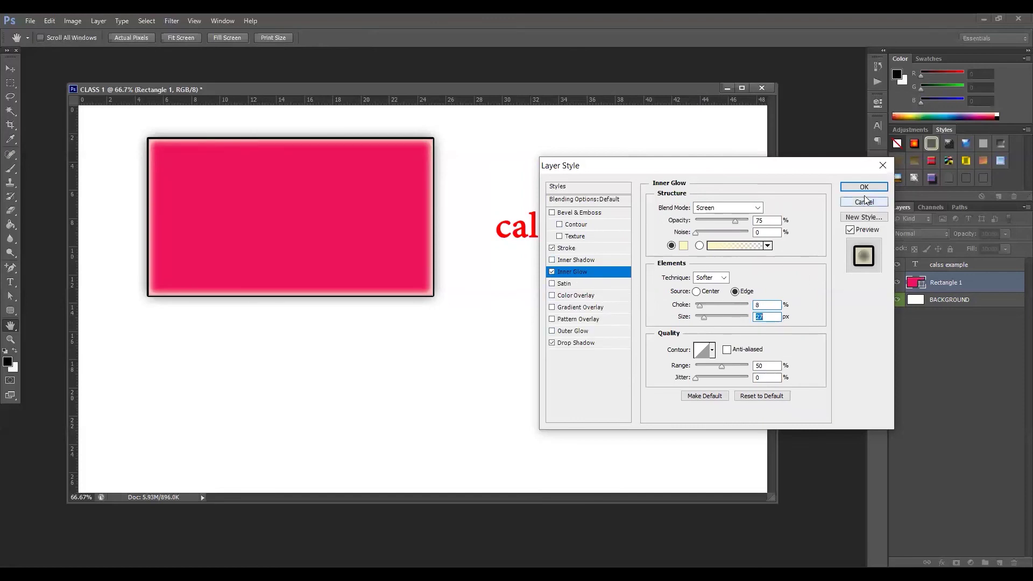
{"action": "left_click_drag", "start_coordinate": [797, 176], "coordinate": [789, 176]}
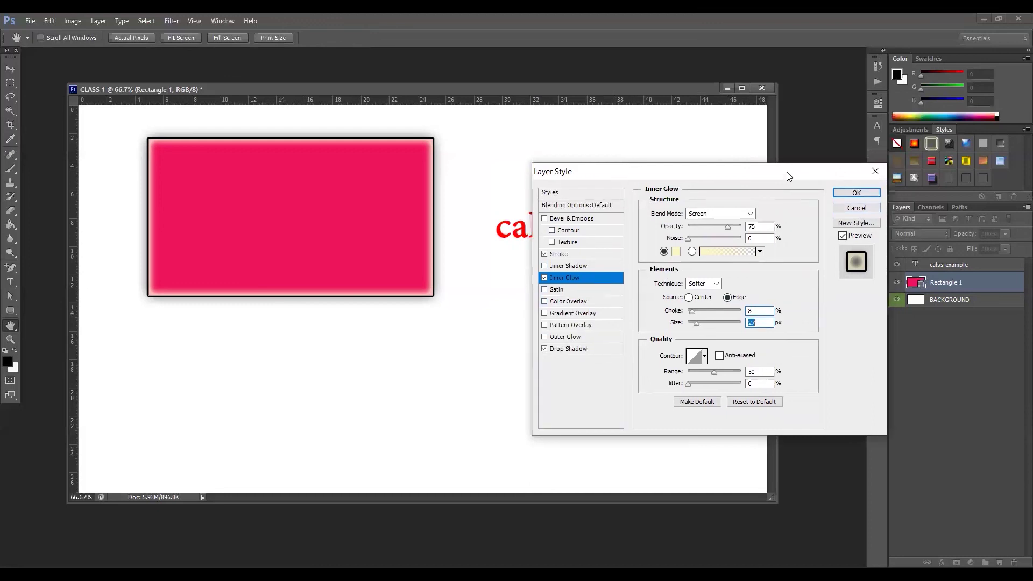
{"action": "left_click", "coordinate": [852, 194]}
Move the rectangle and the "calss example" text lower on the canvas
{"action": "left_click_drag", "start_coordinate": [390, 228], "coordinate": [380, 304]}
{"action": "right_click", "coordinate": [582, 232]}
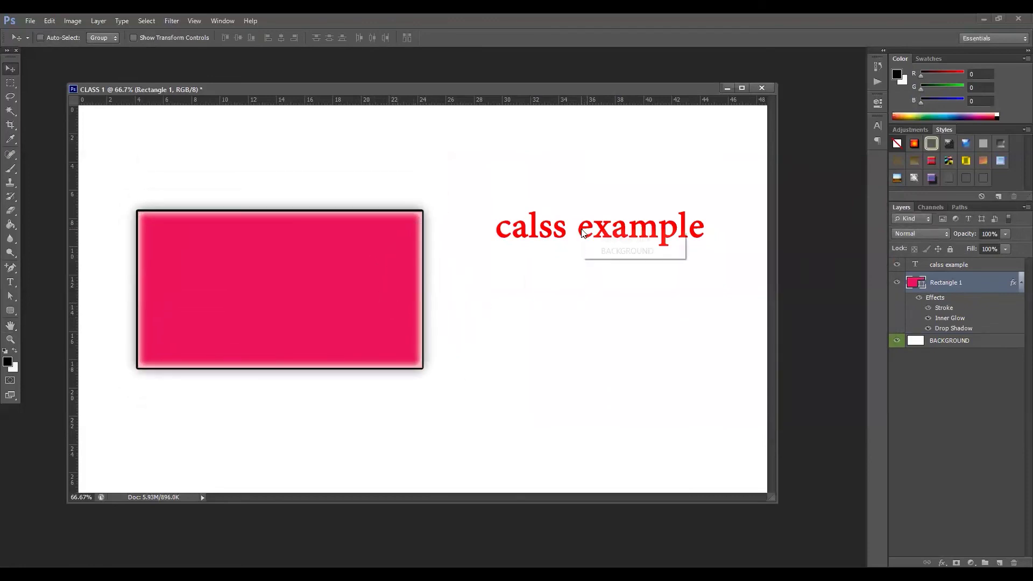
{"action": "left_click", "coordinate": [665, 226]}
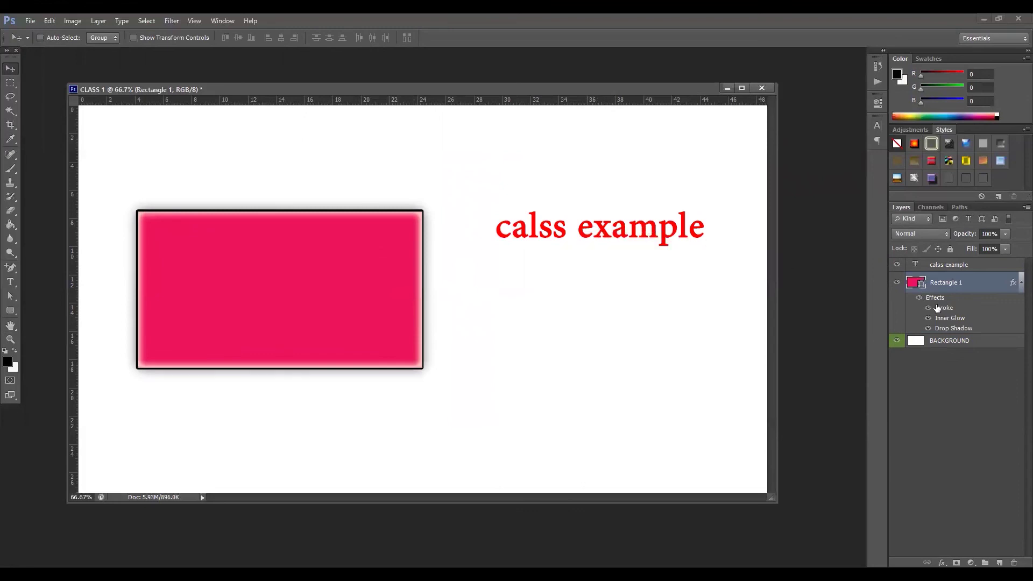
{"action": "left_click", "coordinate": [944, 268]}
{"action": "left_click_drag", "start_coordinate": [666, 242], "coordinate": [659, 286]}
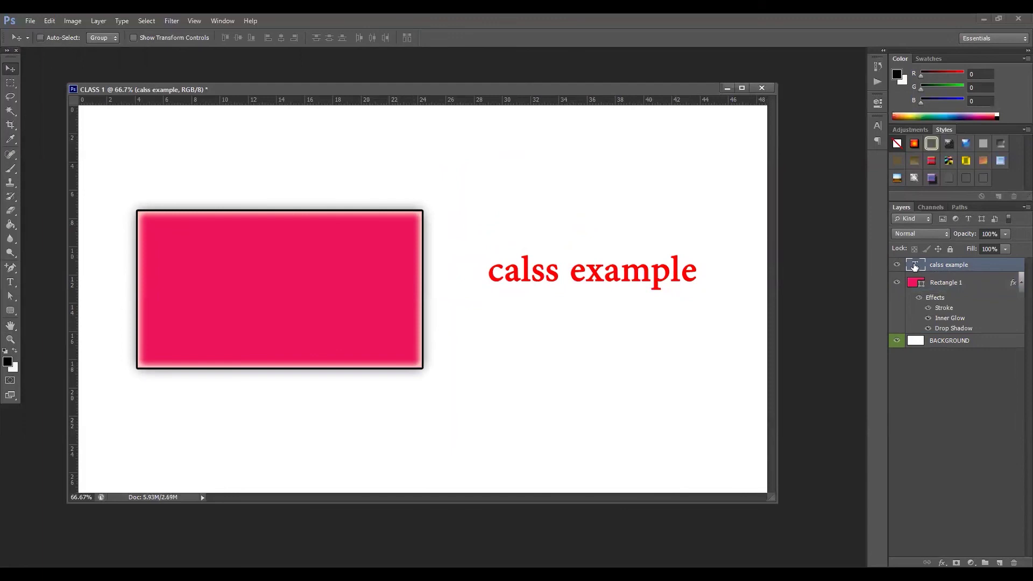
Open the layer styles of the "calss example" text layer and add a Drop Shadow
{"action": "right_click", "coordinate": [915, 267]}
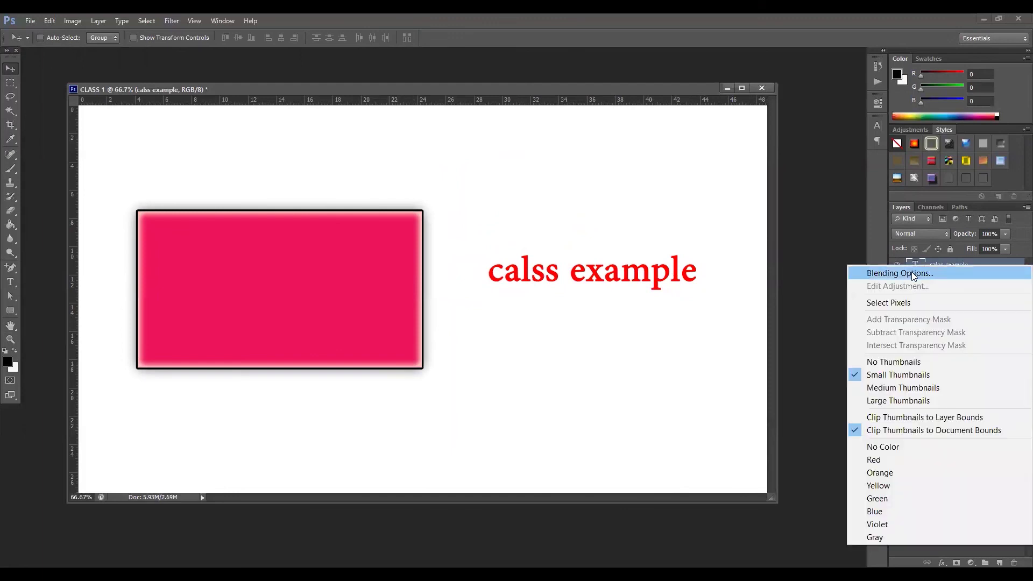
{"action": "key", "text": "Escape"}
{"action": "key", "text": "h"}
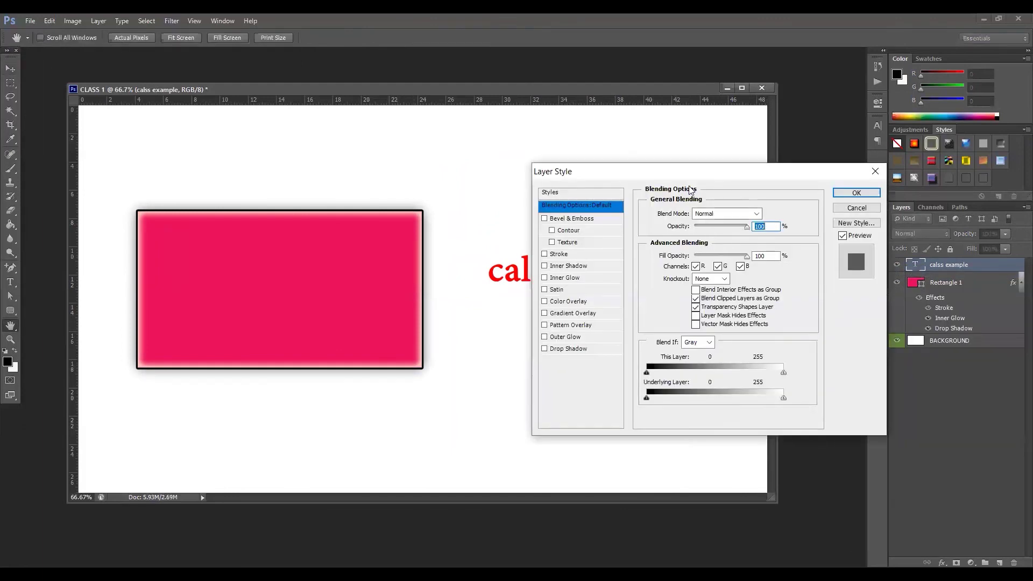
{"action": "left_click_drag", "start_coordinate": [661, 174], "coordinate": [799, 120]}
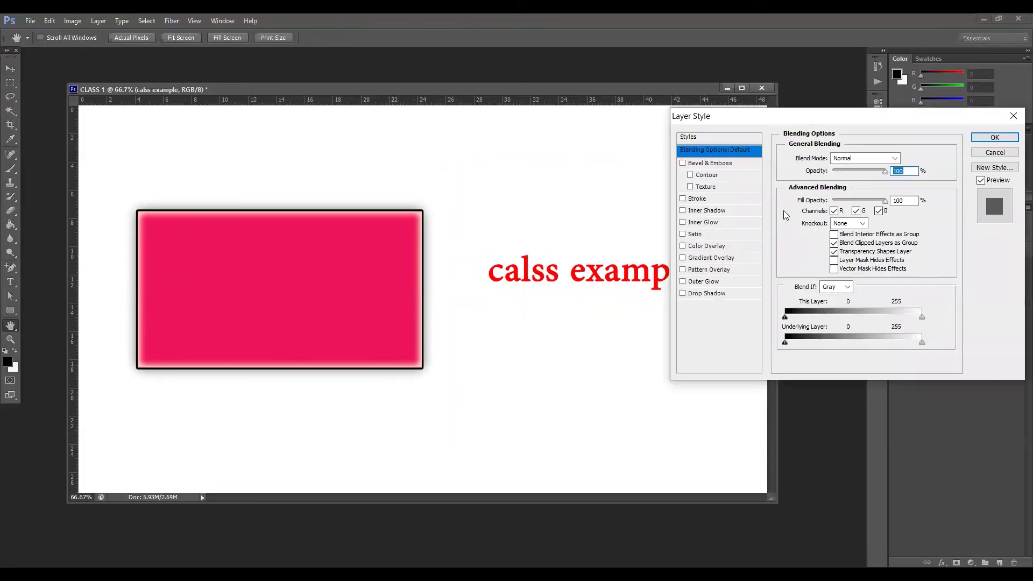
{"action": "left_click", "coordinate": [682, 293]}
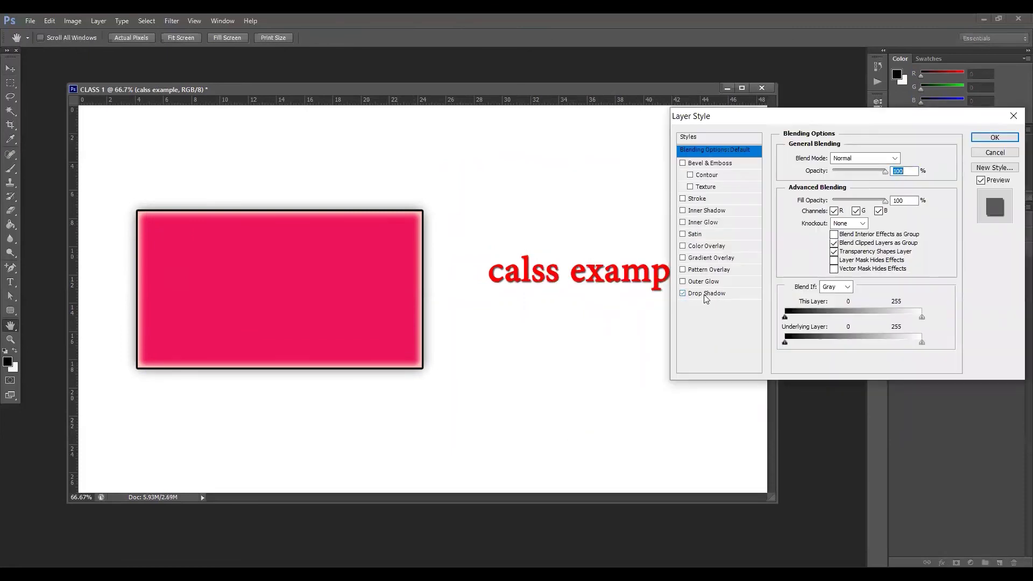
{"action": "left_click", "coordinate": [707, 296]}
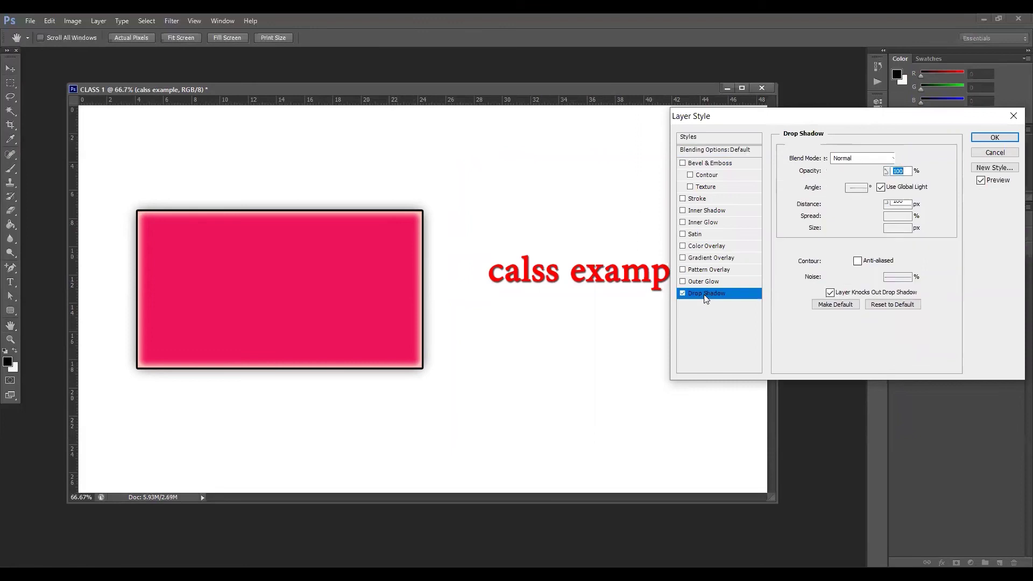
Add a 2 px black Stroke outside the "calss example" text and apply the layer styles
{"action": "left_click", "coordinate": [700, 200]}
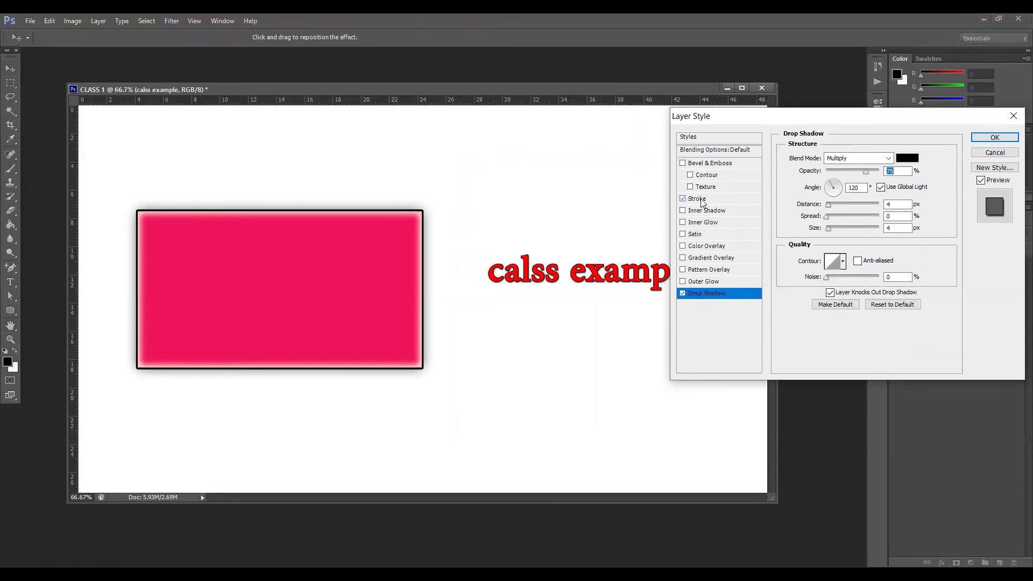
{"action": "left_click", "coordinate": [703, 200]}
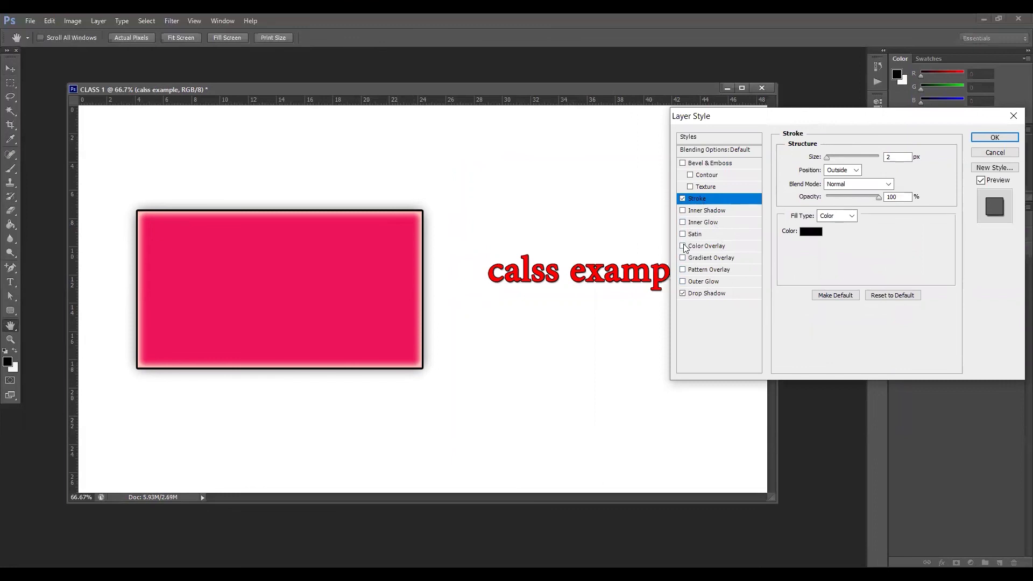
{"action": "left_click", "coordinate": [815, 141]}
{"action": "left_click_drag", "start_coordinate": [817, 112], "coordinate": [290, 171]}
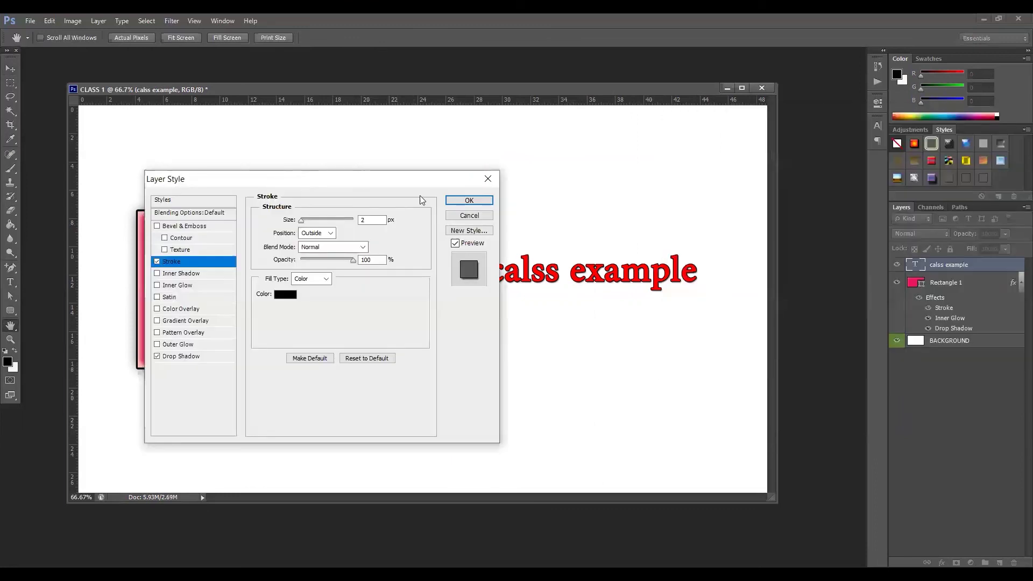
{"action": "left_click", "coordinate": [468, 197]}
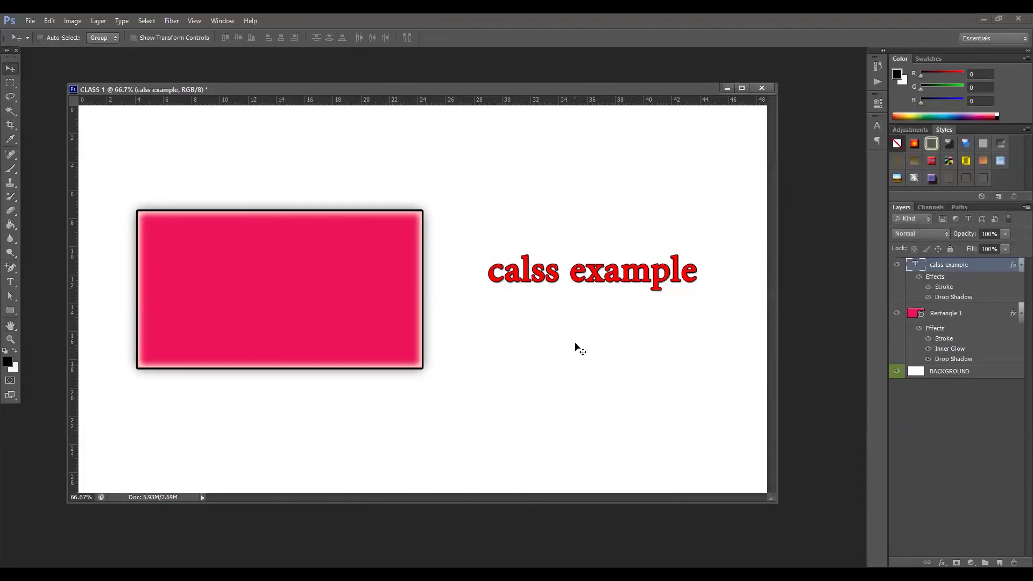
Move the "calss example" text slightly down and to the left, closer to the rectangle
{"action": "right_click", "coordinate": [613, 274]}
{"action": "left_click", "coordinate": [662, 275]}
{"action": "left_click_drag", "start_coordinate": [632, 277], "coordinate": [618, 294]}
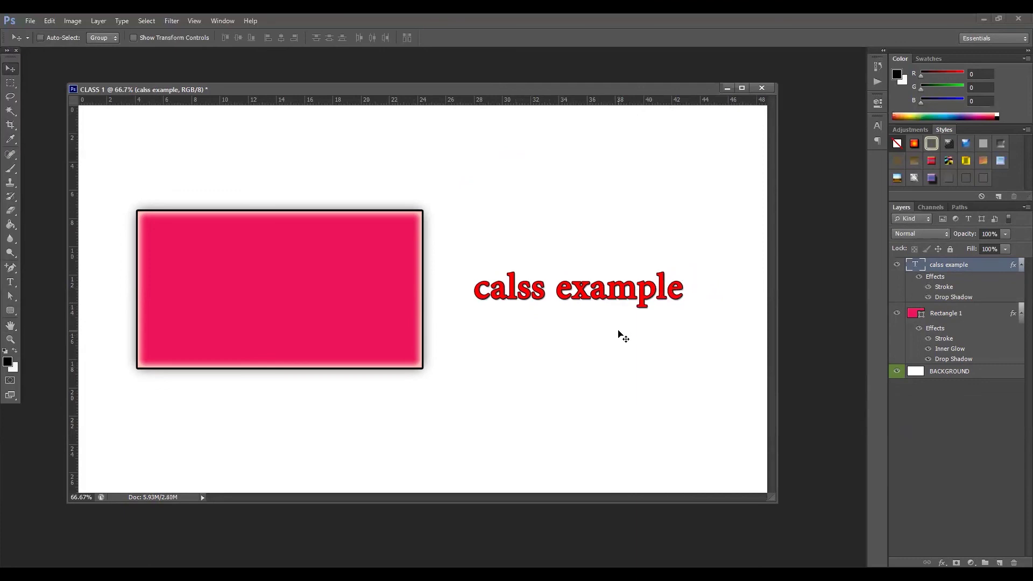